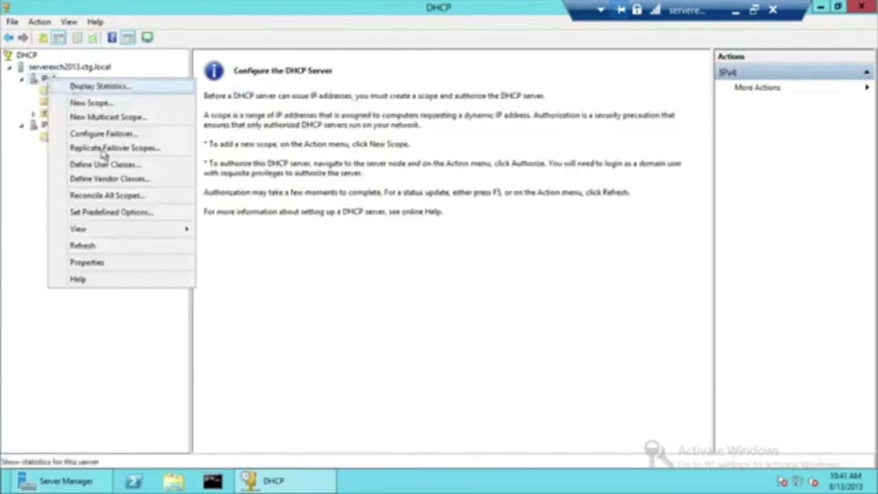
# Start a new IPv4 scope and name it Main Office.
pyautogui.click(47, 333)
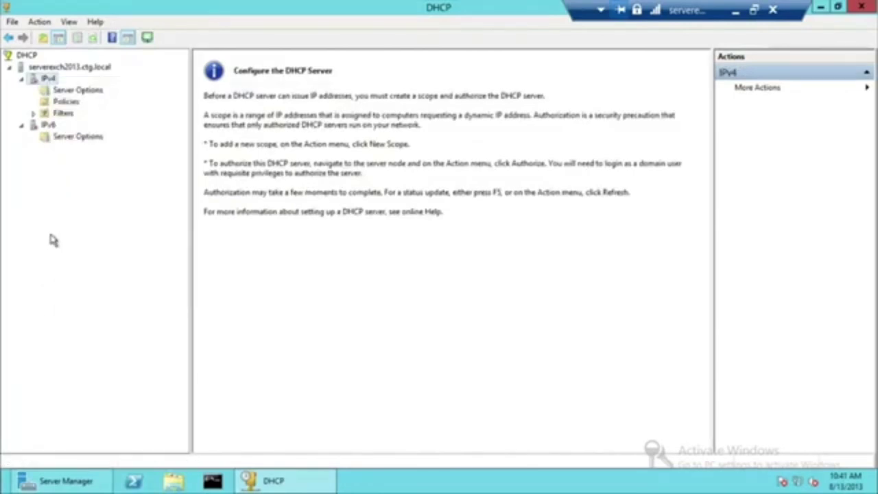
pyautogui.rightClick(49, 80)
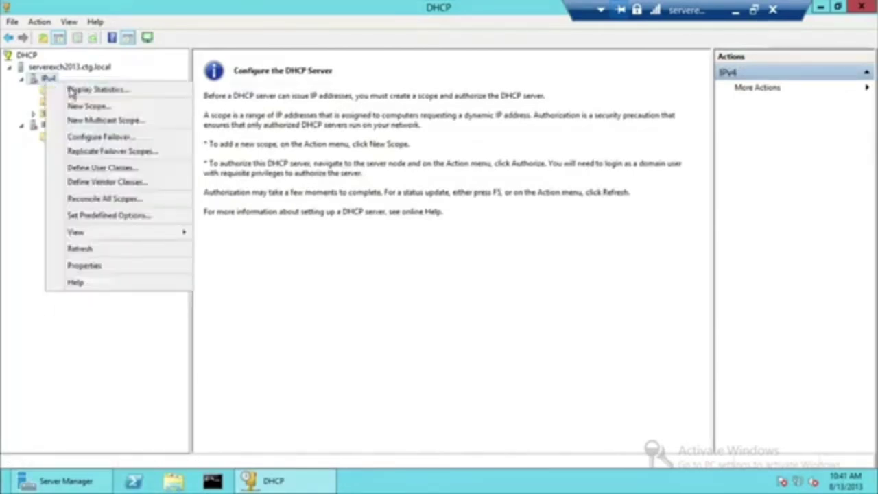
pyautogui.click(83, 107)
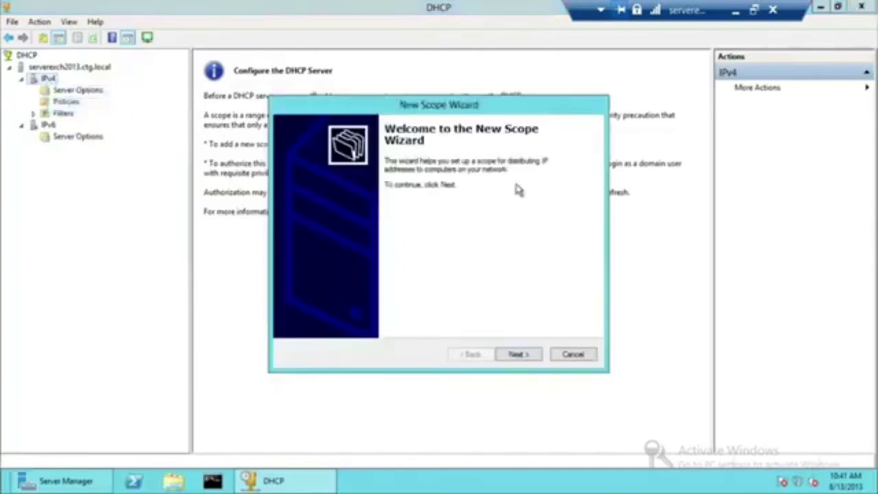
pyautogui.click(516, 354)
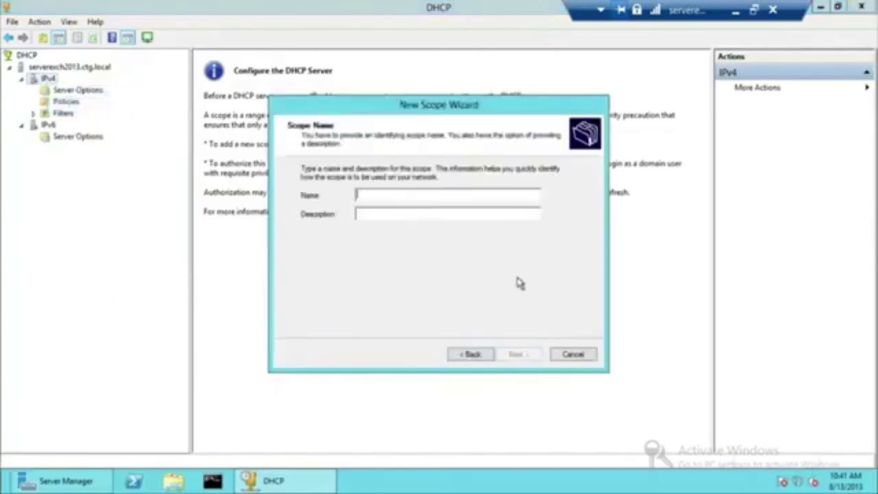
pyautogui.write('Rdent')
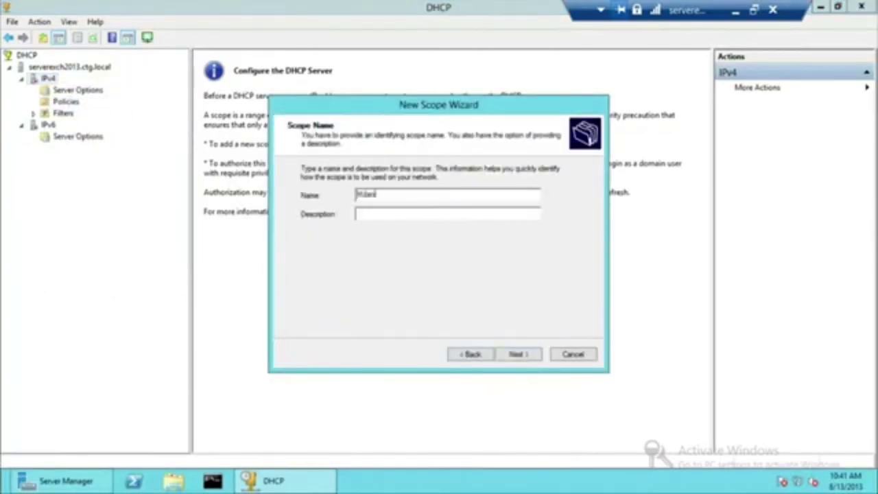
pyautogui.write('Milan Office')
pyautogui.click(519, 353)
# Set the scope's address range from 192.168.1.1 to 192.168.1.254 with subnet mask 255.255.255.0.
pyautogui.write('10')
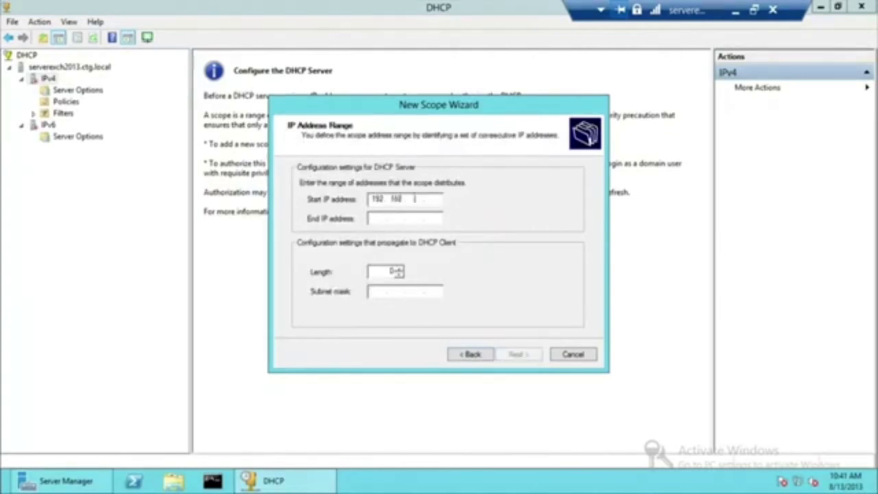
pyautogui.press('Tab')
pyautogui.write('192')
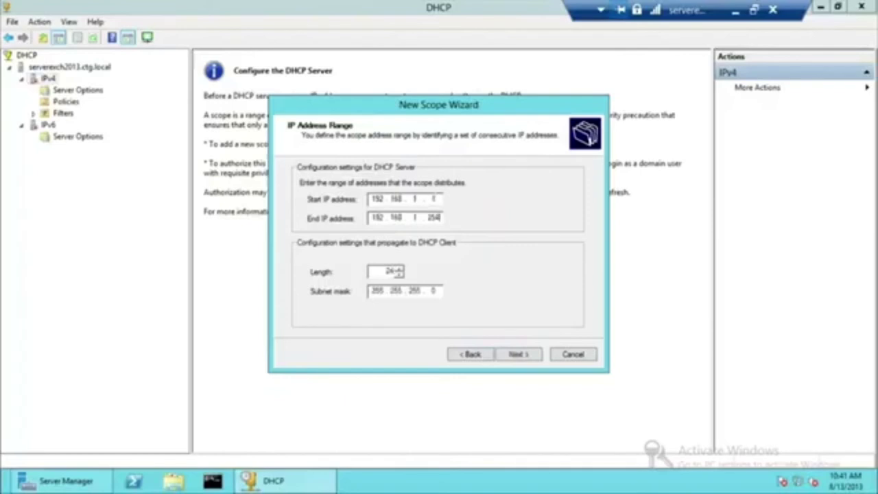
pyautogui.press('Tab')
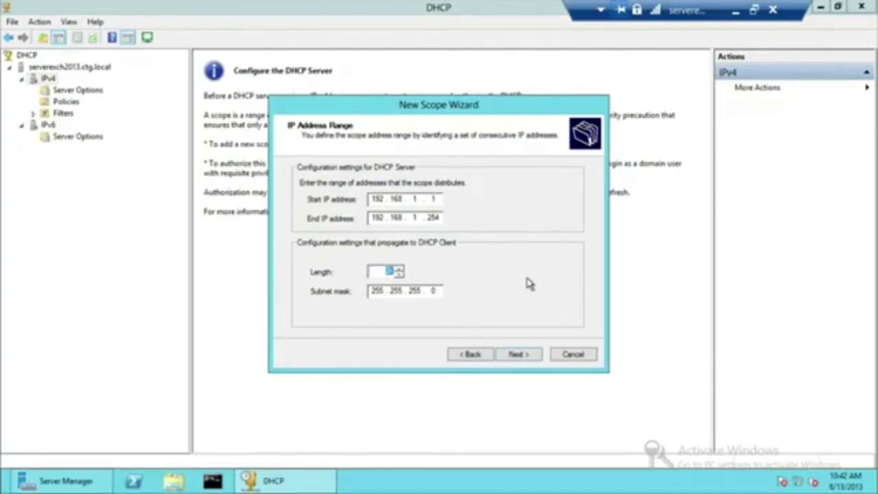
pyautogui.click(523, 354)
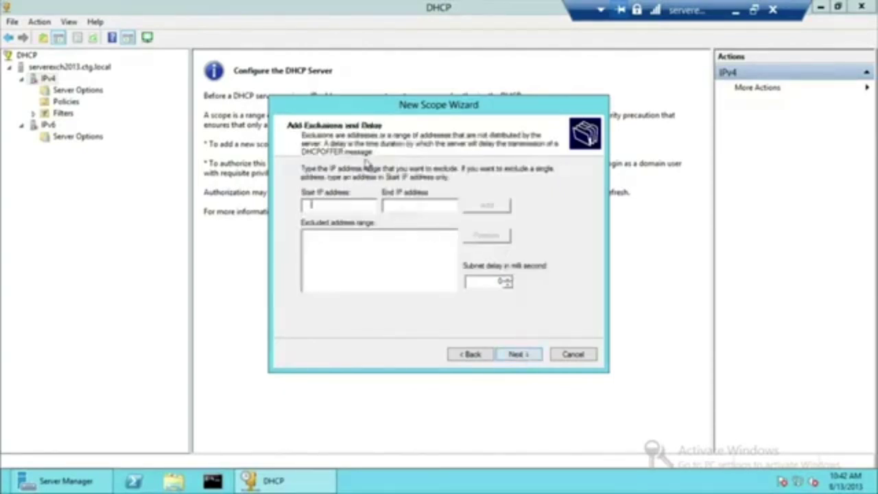
# Exclude the addresses 192.168.1.1 to 192.168.1.10 from the scope's distribution.
pyautogui.write('192.168.1.1')
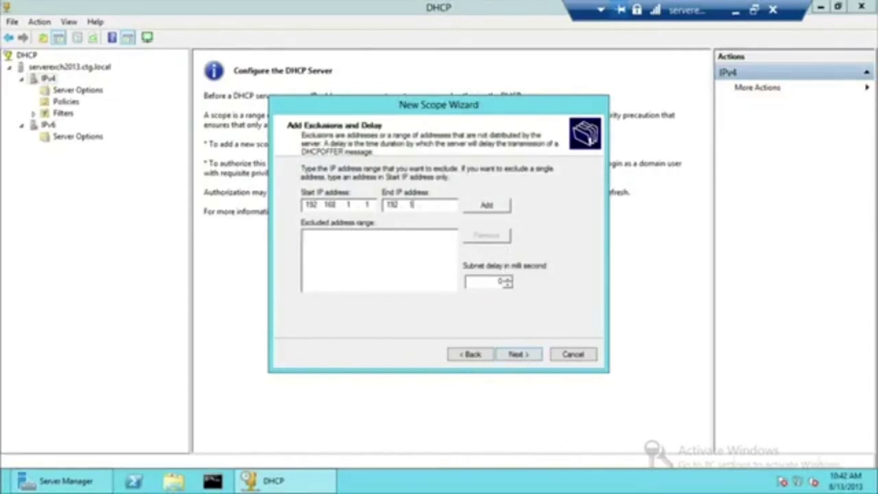
pyautogui.hotkey('alt', 'd')
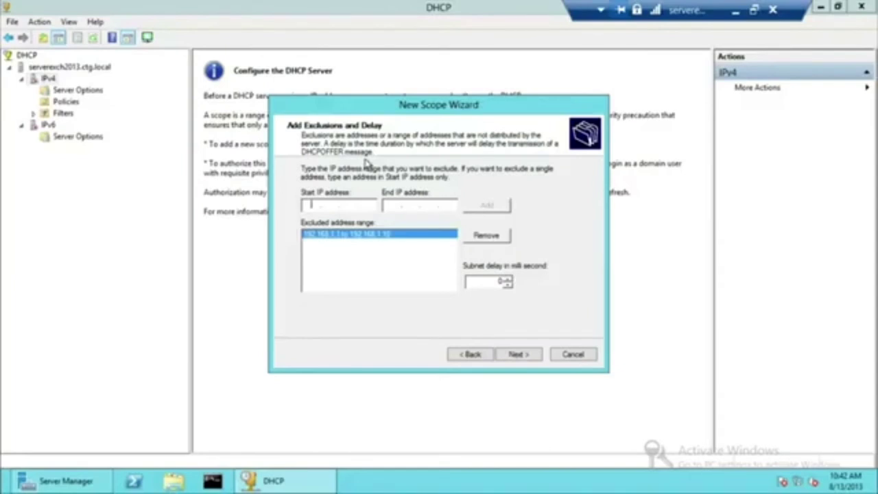
pyautogui.click(522, 356)
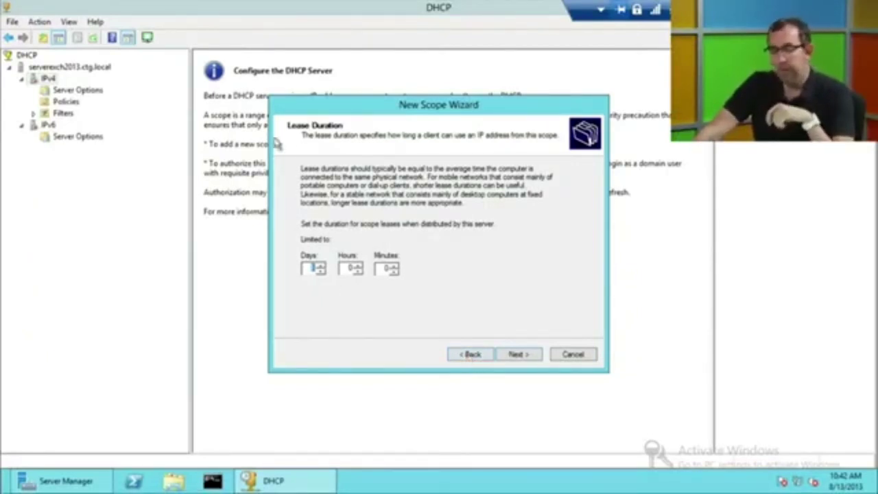
# Accept the default lease duration and choose to configure the DHCP options for this scope now.
pyautogui.doubleClick(315, 271)
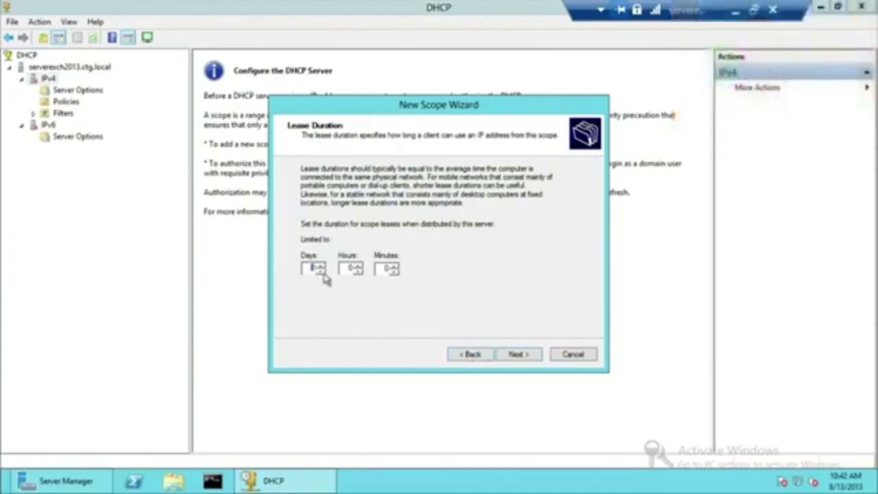
pyautogui.click(519, 355)
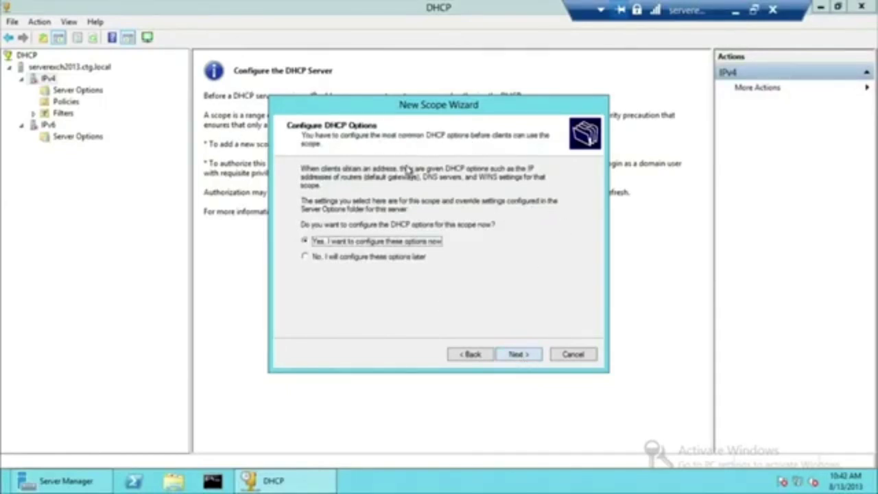
pyautogui.click(515, 355)
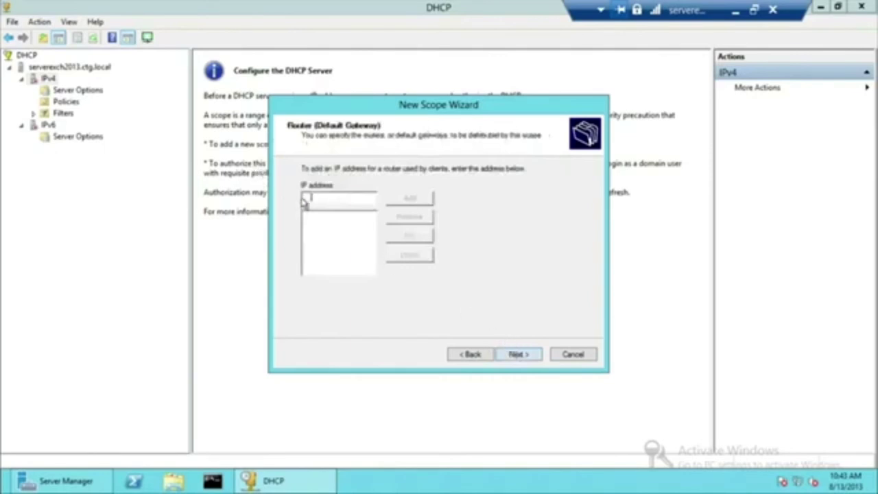
# Add 192.168.1.254 as the scope's router (default gateway).
pyautogui.write('192.168.')
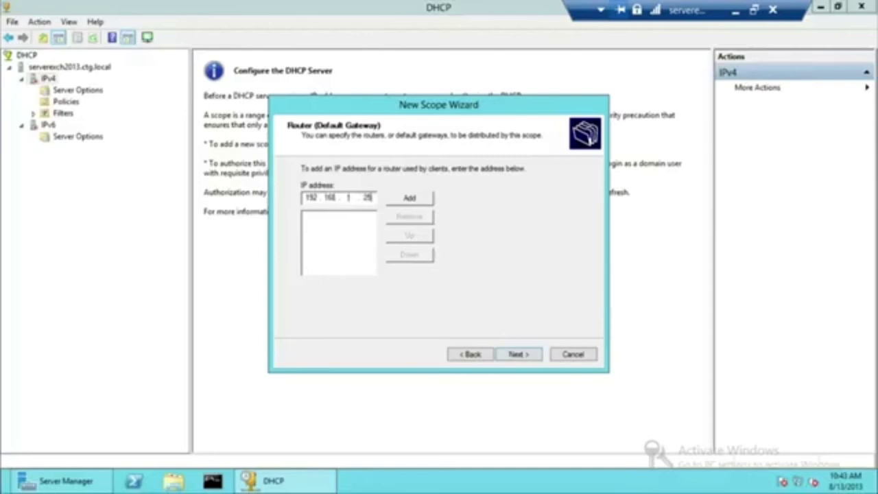
pyautogui.write('1.254')
pyautogui.press('Return')
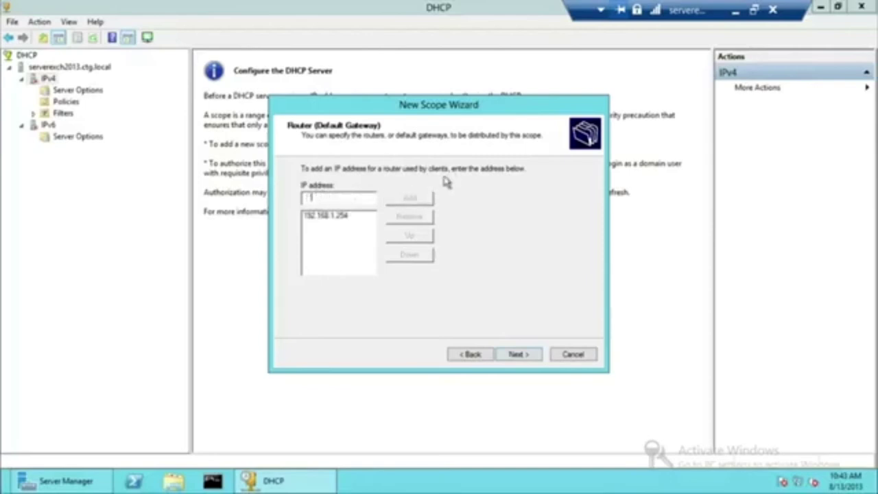
pyautogui.click(518, 354)
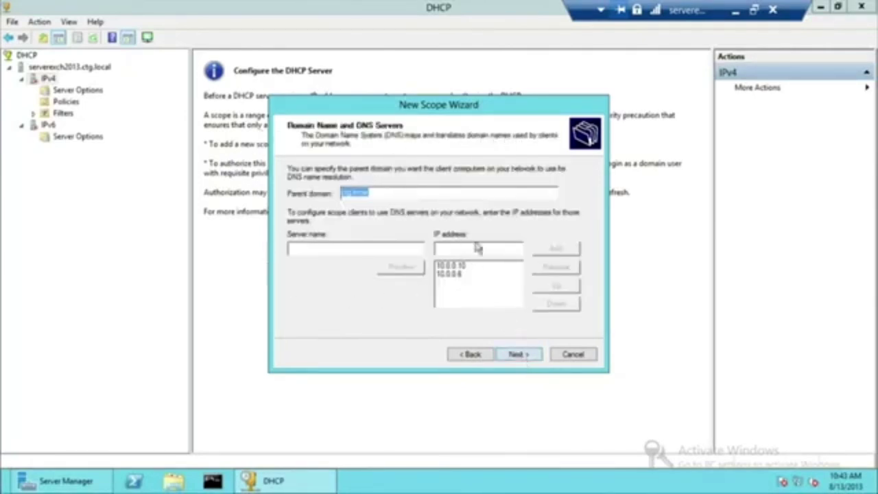
# Resolve the DNS server name "server" to its IP address, and accept the ctg.local parent domain and listed DNS servers.
pyautogui.click(393, 193)
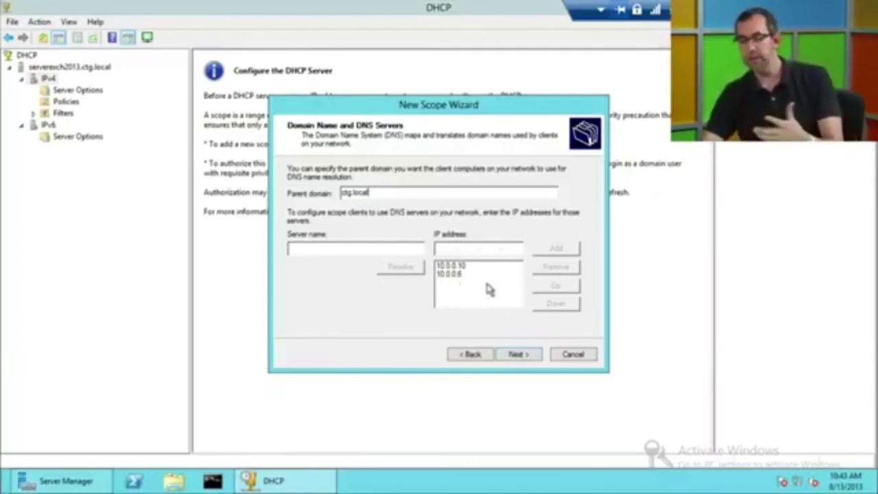
pyautogui.click(458, 274)
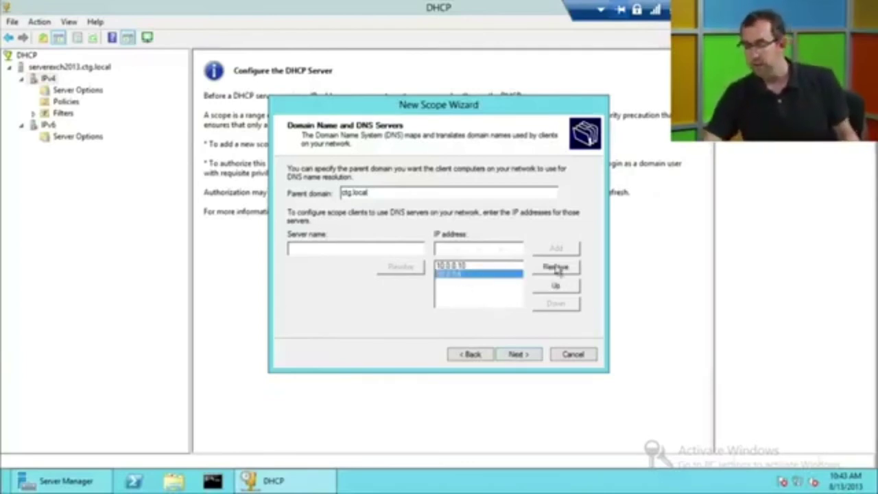
pyautogui.click(408, 248)
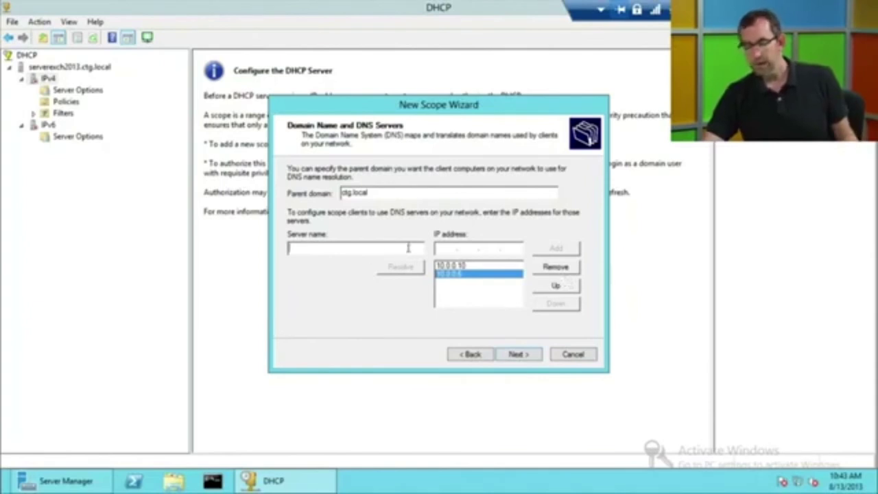
pyautogui.write('server')
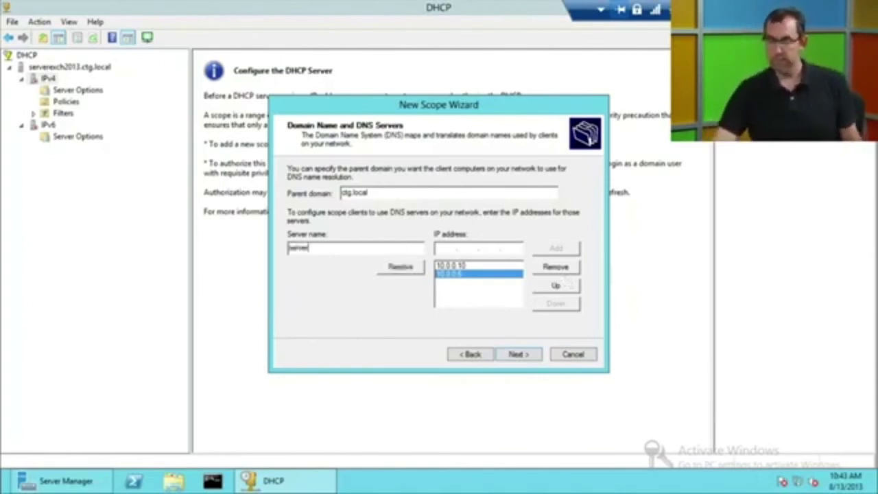
pyautogui.click(401, 267)
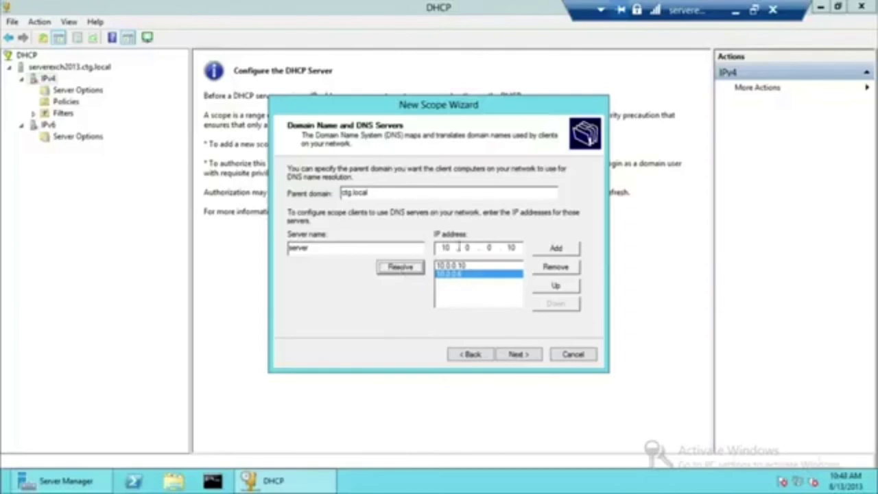
pyautogui.click(533, 354)
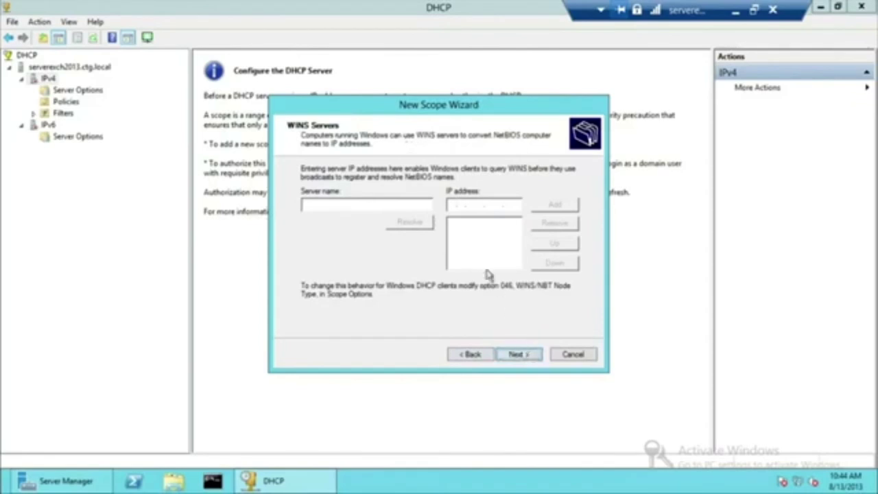
# Leave the WINS servers empty, choose to activate the scope now, and complete the wizard.
pyautogui.click(519, 354)
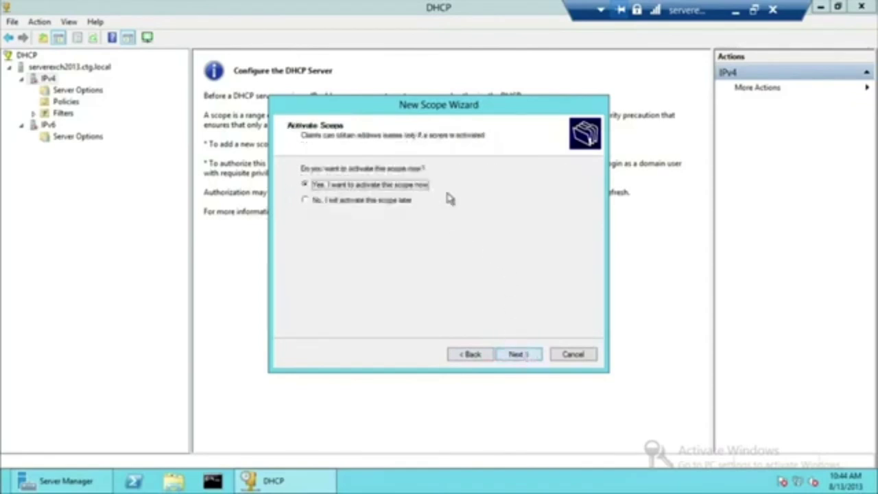
pyautogui.click(531, 354)
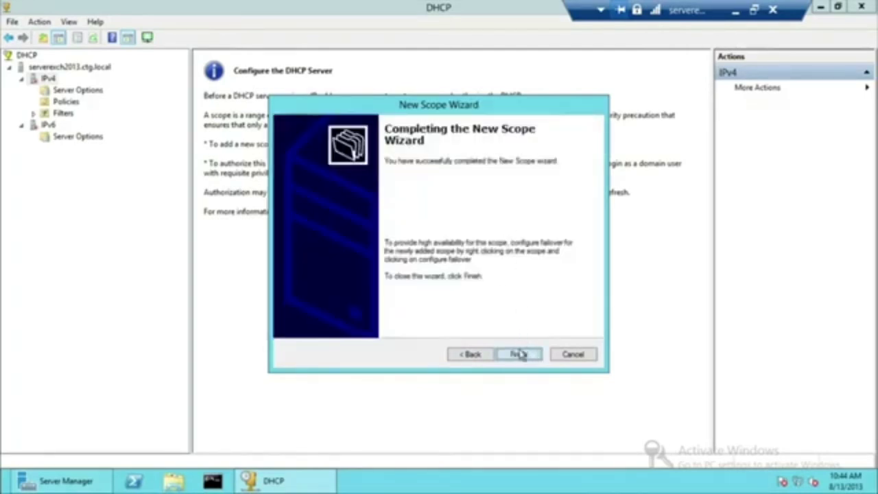
pyautogui.click(519, 354)
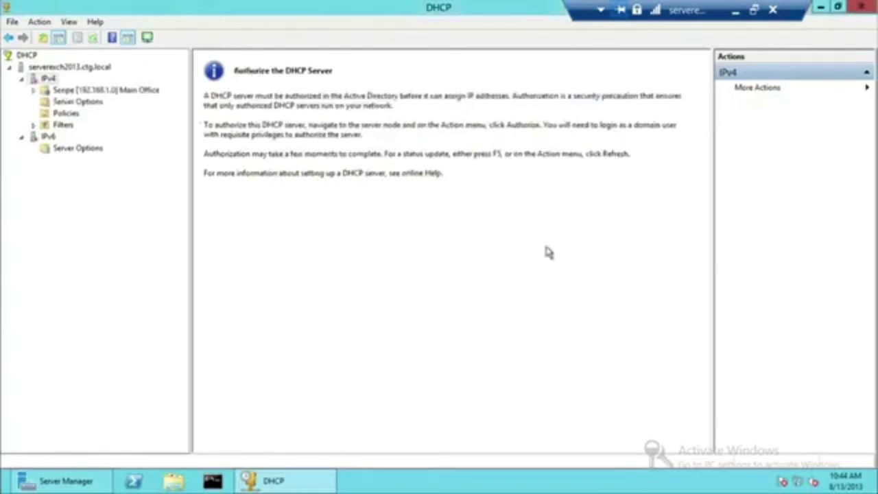
# Check the DHCP server's Authorize command, and examine the Main Office scope's address pool, address leases and scope options.
pyautogui.rightClick(70, 68)
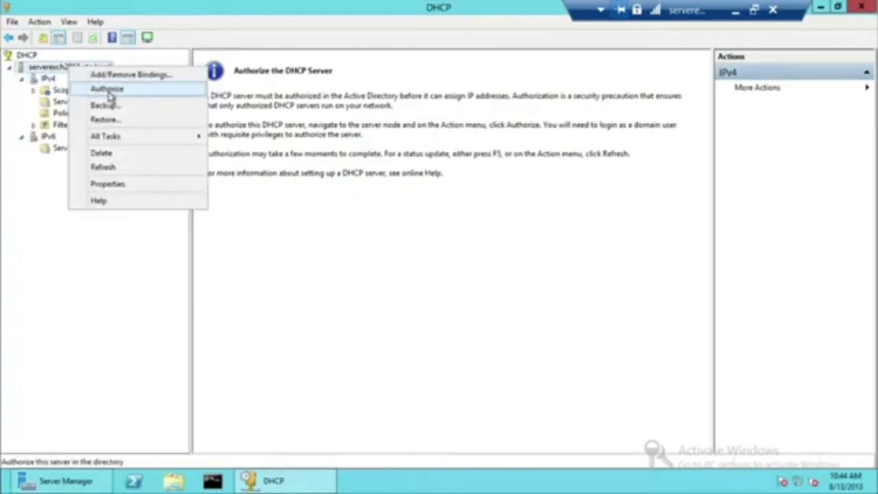
pyautogui.click(490, 220)
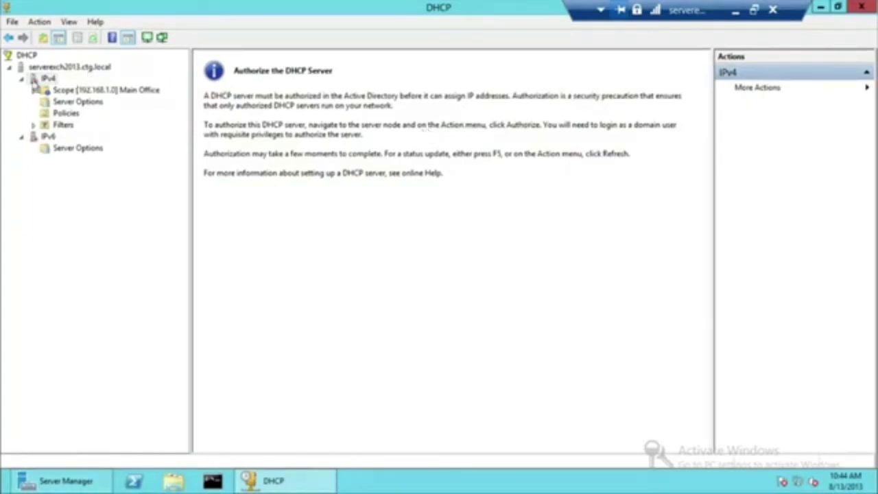
pyautogui.doubleClick(80, 89)
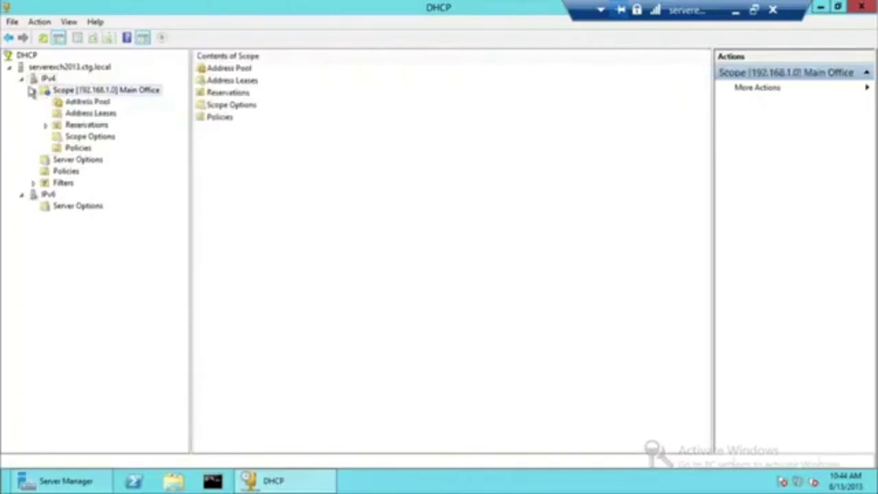
pyautogui.click(79, 103)
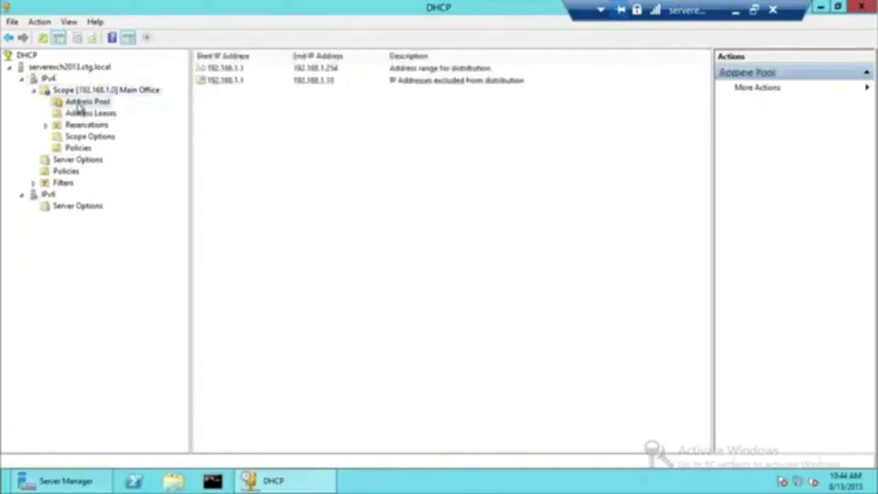
pyautogui.click(89, 114)
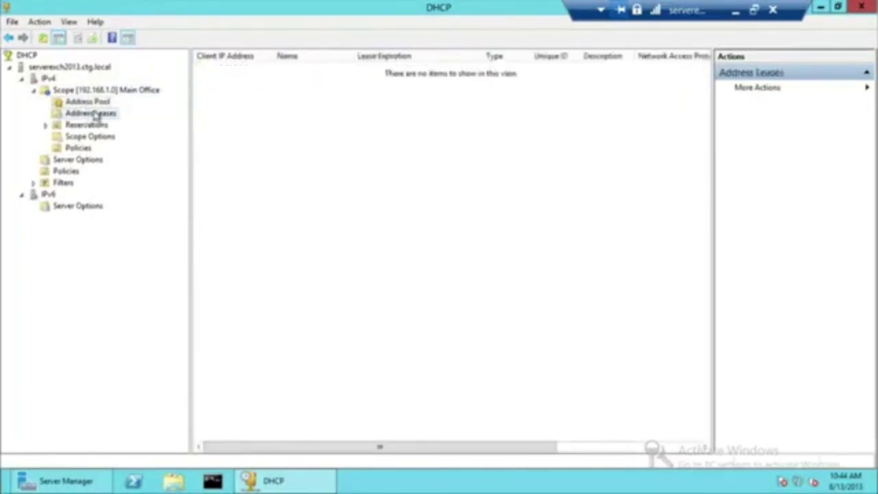
pyautogui.click(102, 102)
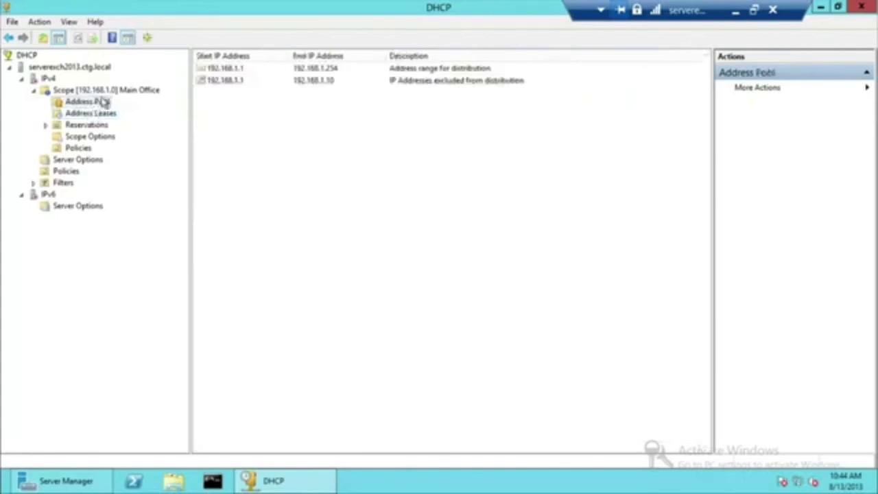
pyautogui.click(96, 138)
pyautogui.click(240, 70)
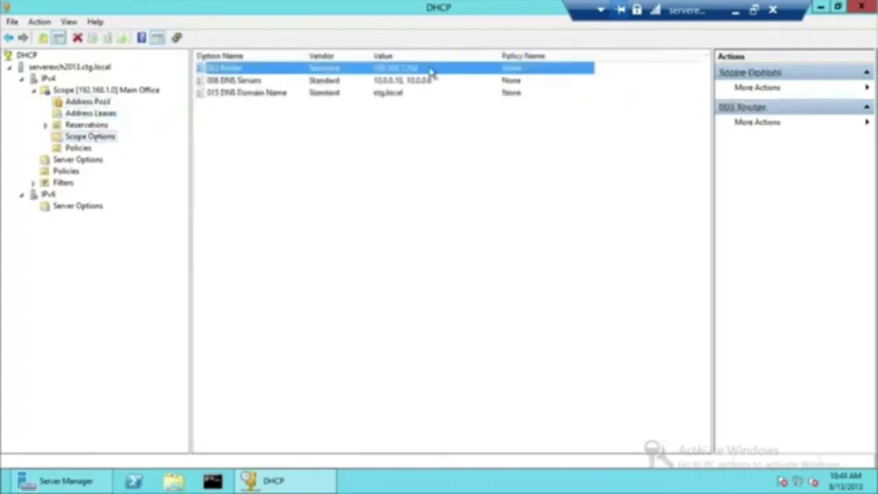
pyautogui.click(79, 102)
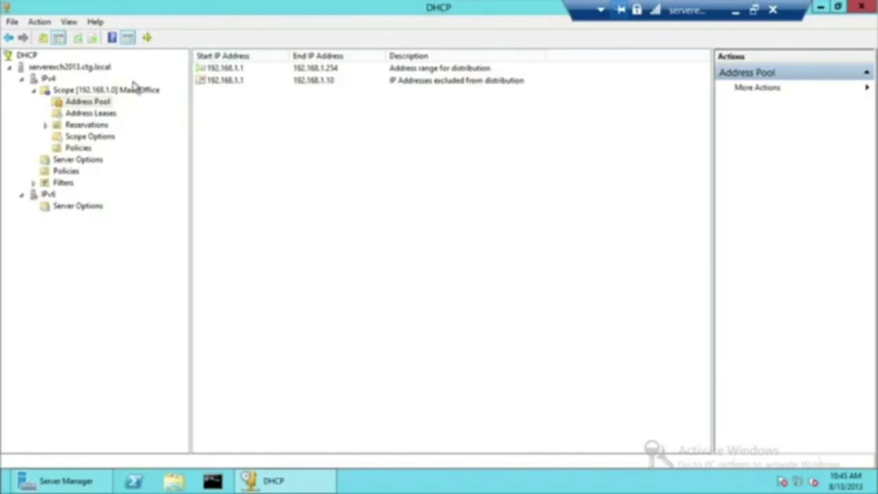
# Add a reservation named Printer1 to the Main Office scope with IP address 192.168.1.15 and MAC address 00155d3b0106.
pyautogui.click(82, 113)
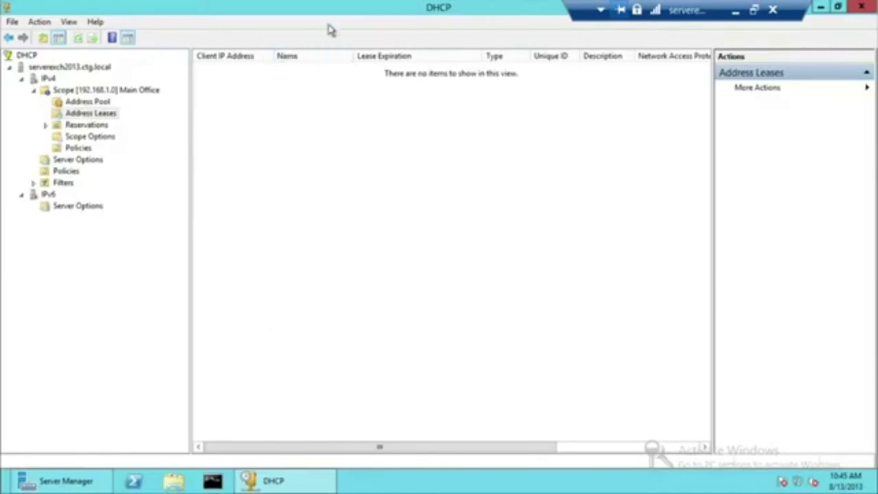
pyautogui.click(89, 125)
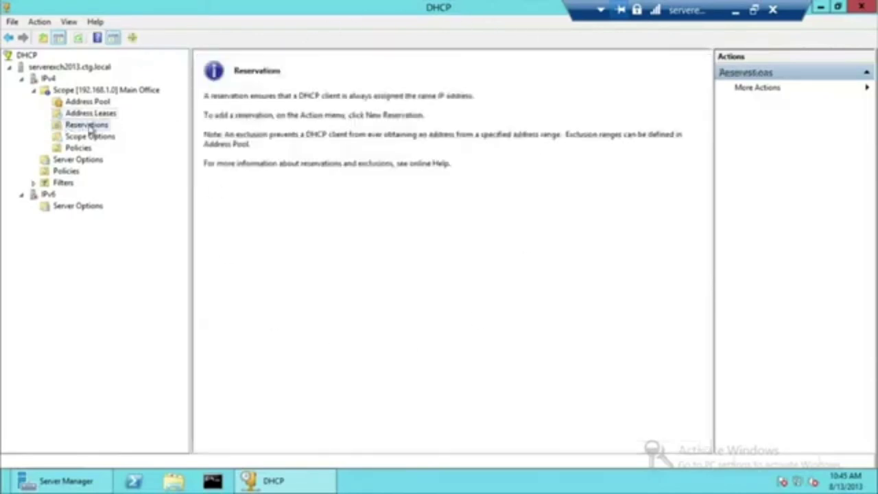
pyautogui.rightClick(81, 127)
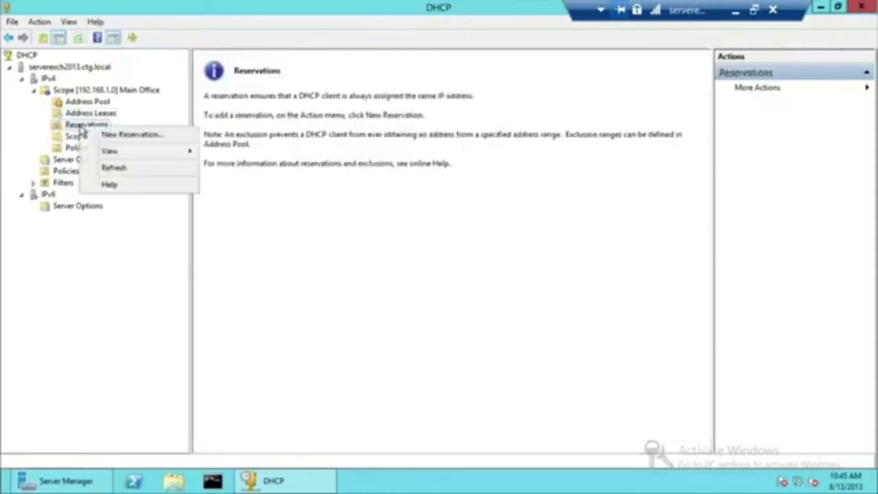
pyautogui.click(133, 135)
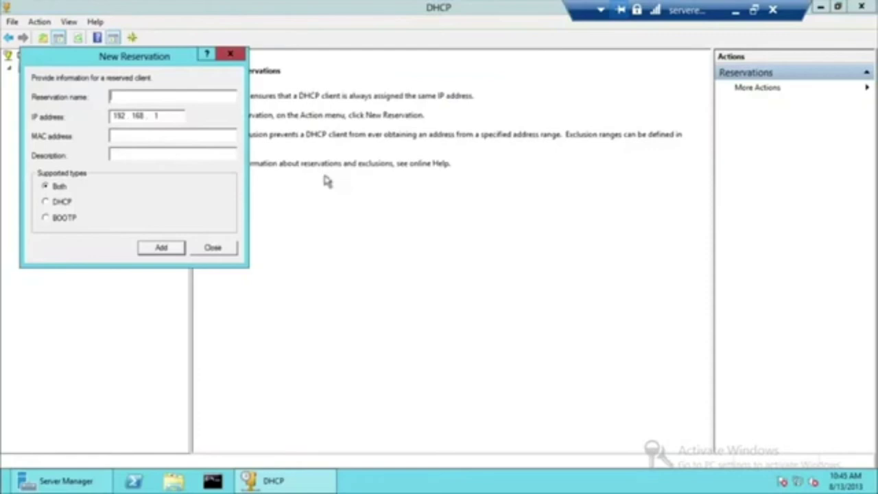
pyautogui.write('Printer1')
pyautogui.press('Tab')
pyautogui.write('192.168.1.15')
pyautogui.press('Tab')
pyautogui.write('00155d')
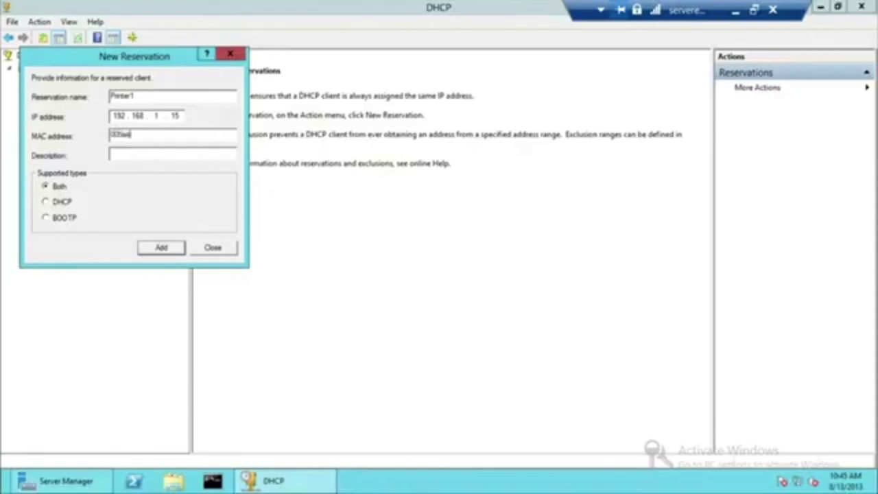
pyautogui.write('3b0106')
pyautogui.click(159, 249)
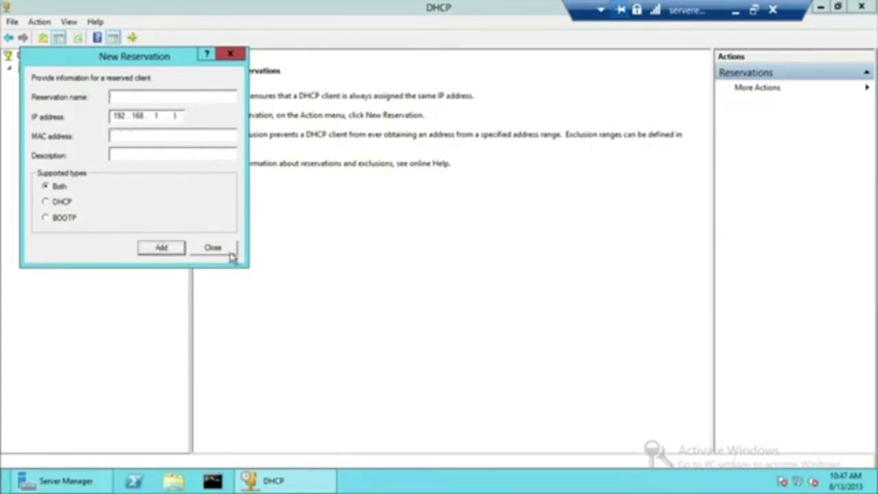
pyautogui.click(231, 252)
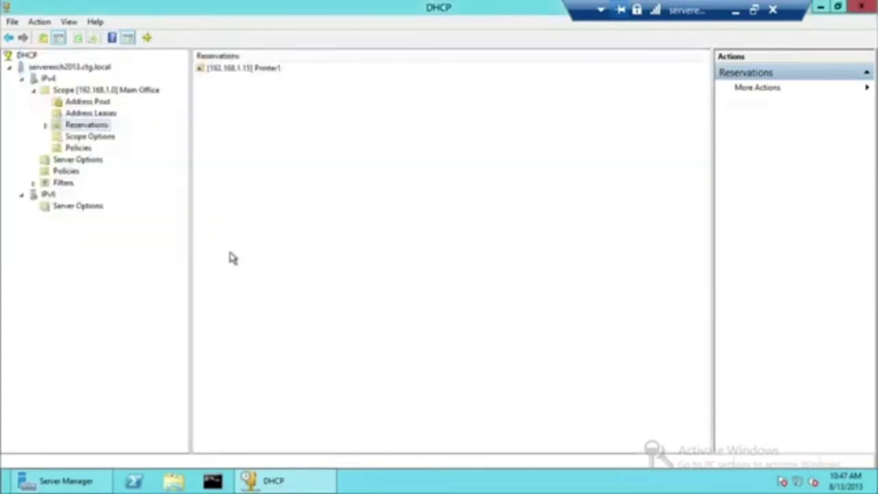
# Examine the Main Office scope's options and policies, and compare them with the IPv4 server options.
pyautogui.click(83, 137)
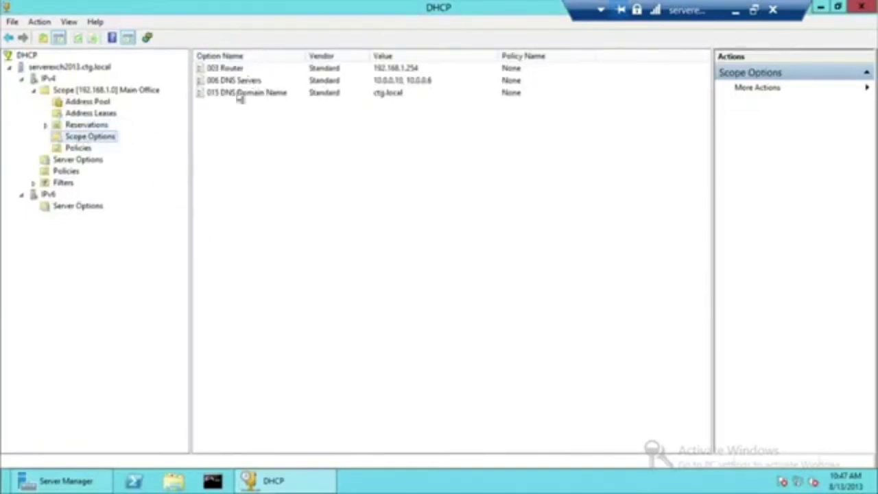
pyautogui.click(79, 148)
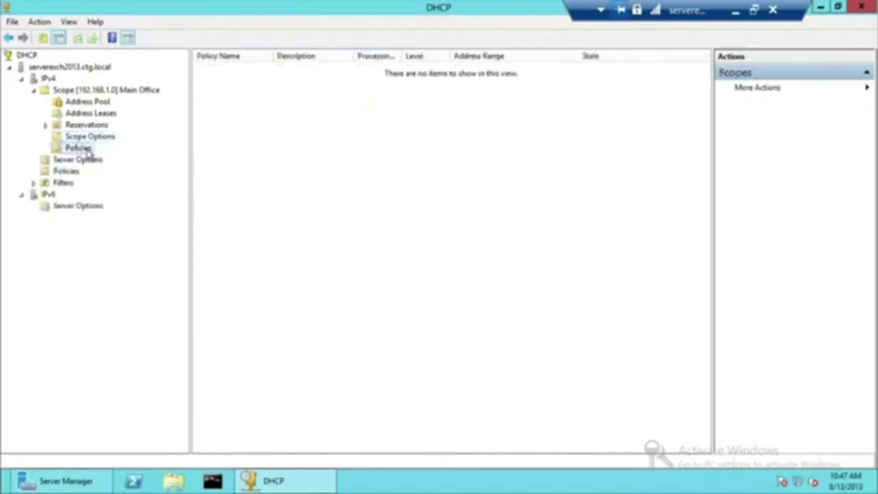
pyautogui.click(81, 161)
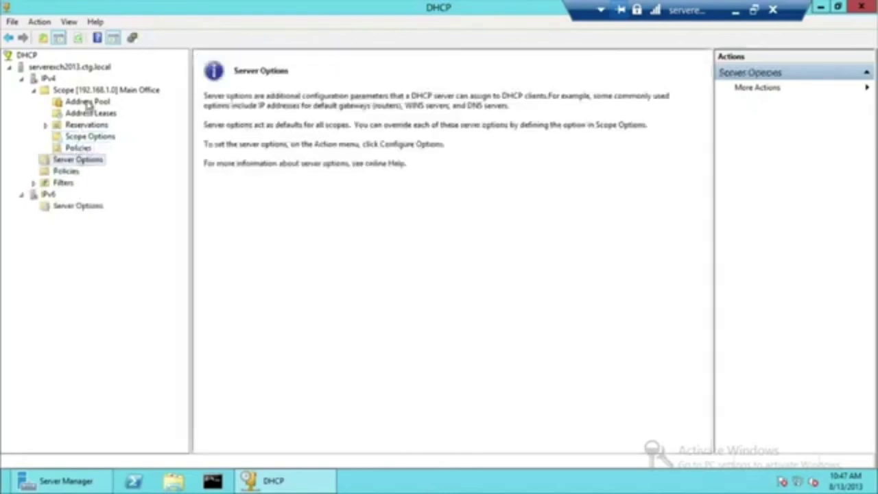
pyautogui.click(82, 139)
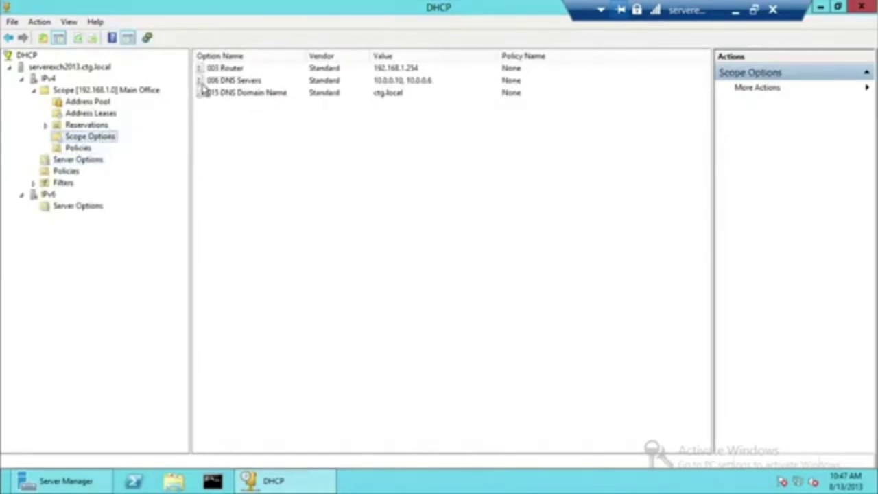
# Browse the configurable IPv4 server options, including 003 Router and 006 DNS Servers, and leave without applying anything.
pyautogui.rightClick(79, 161)
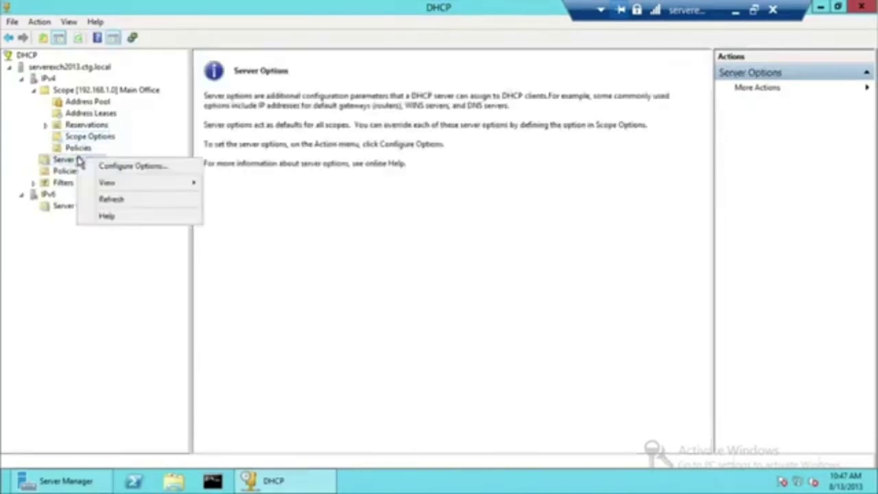
pyautogui.click(117, 165)
pyautogui.click(370, 163)
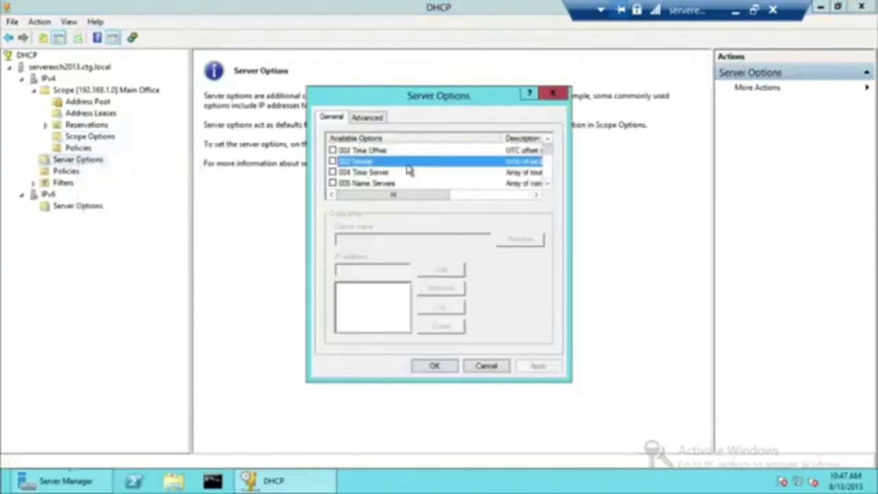
pyautogui.scroll(-2, 542, 175)
pyautogui.click(377, 151)
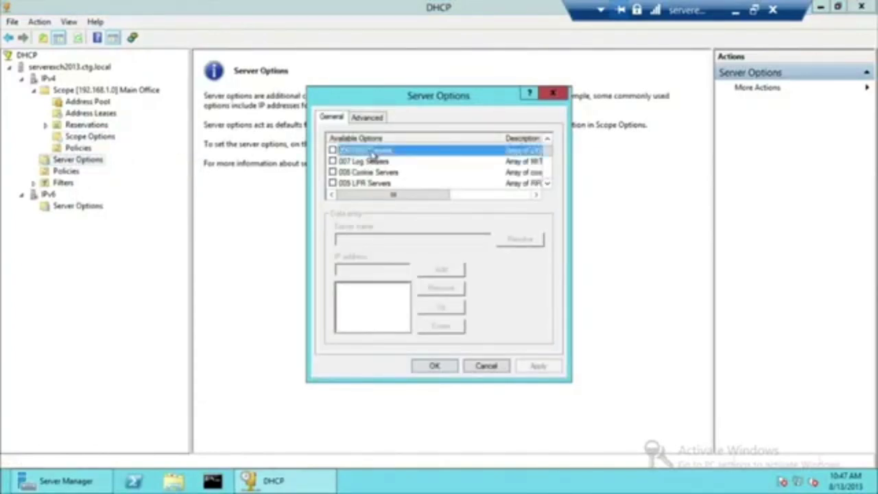
pyautogui.click(487, 366)
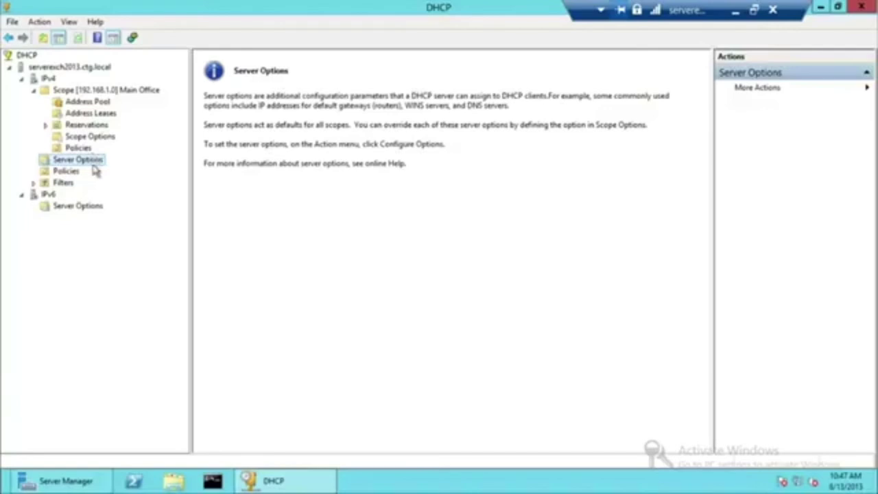
# Start a new IPv4 scope and name it Main Office 2.
pyautogui.rightClick(47, 78)
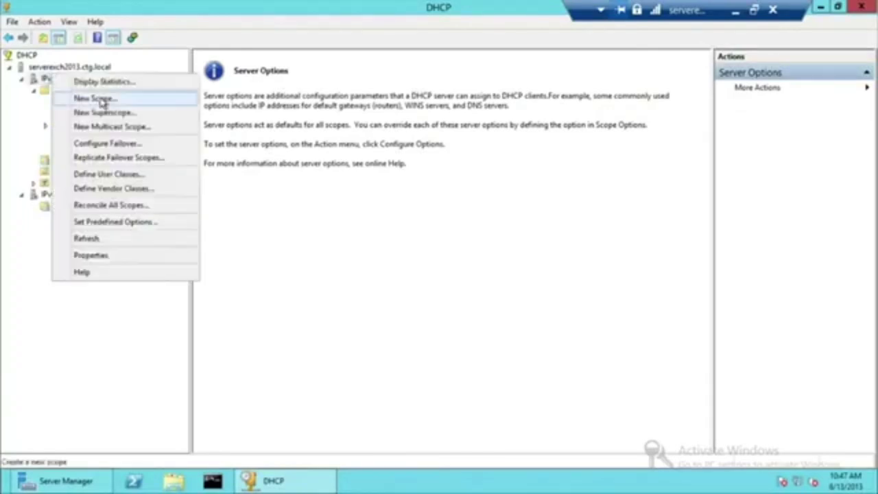
pyautogui.click(100, 101)
pyautogui.click(518, 354)
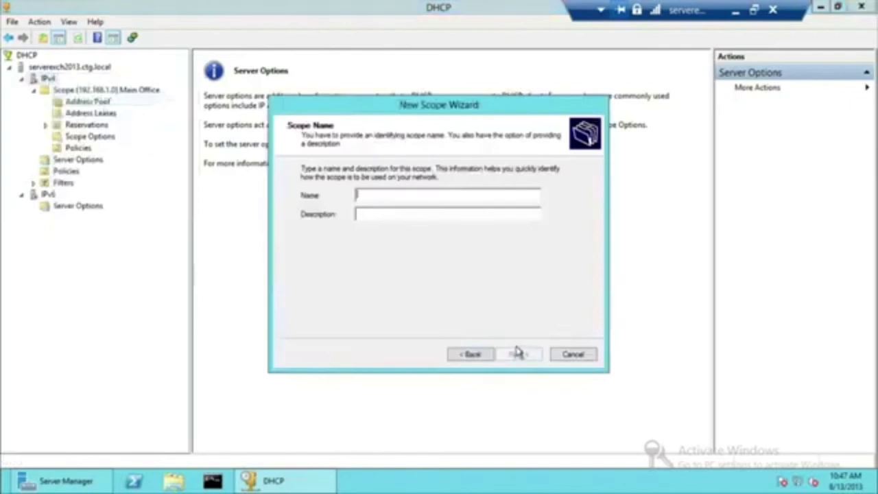
pyautogui.write('Main Office')
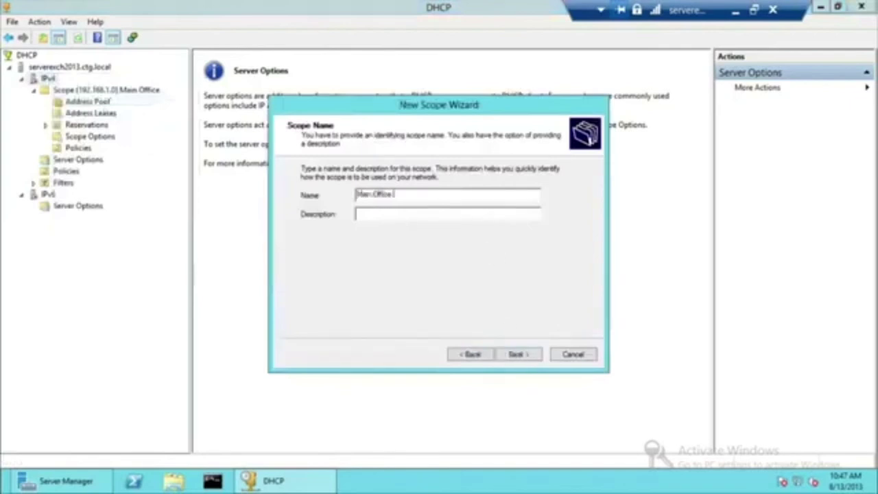
pyautogui.press('Return')
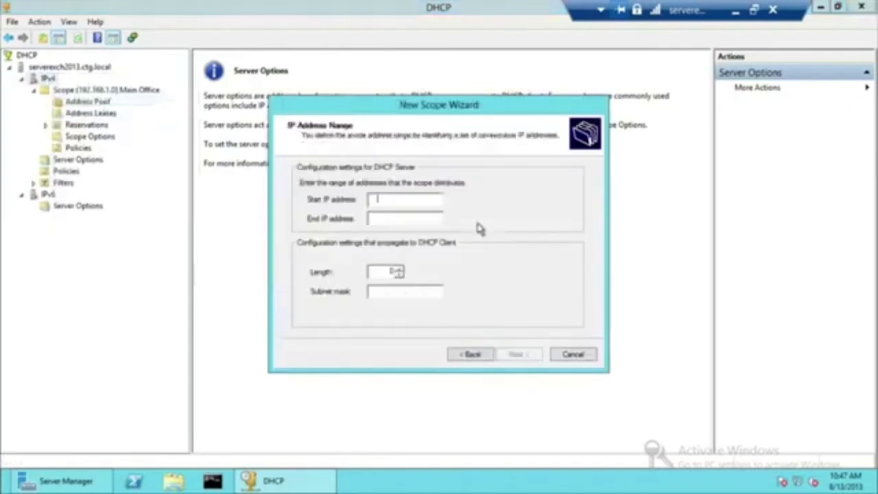
# Set the new scope's address range from 10.0.0.1 to 10.0.0.254.
pyautogui.write('10.0.0.1')
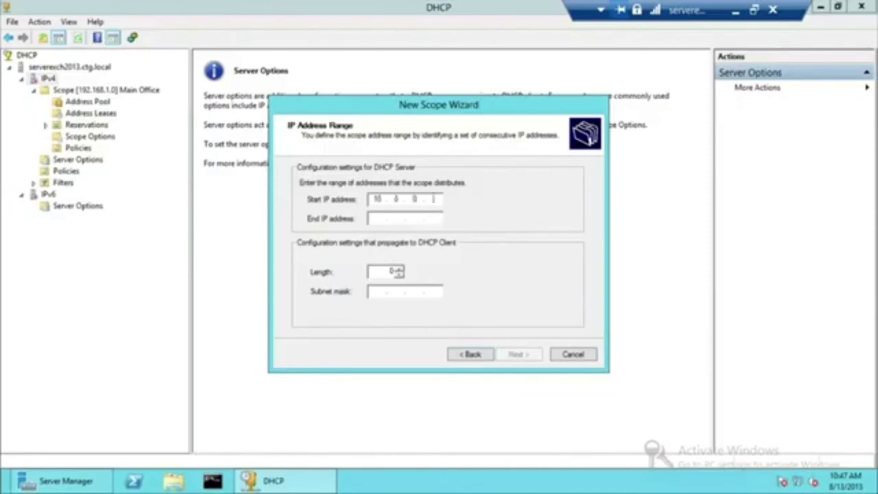
pyautogui.press('Tab')
pyautogui.write('10.0.0.254')
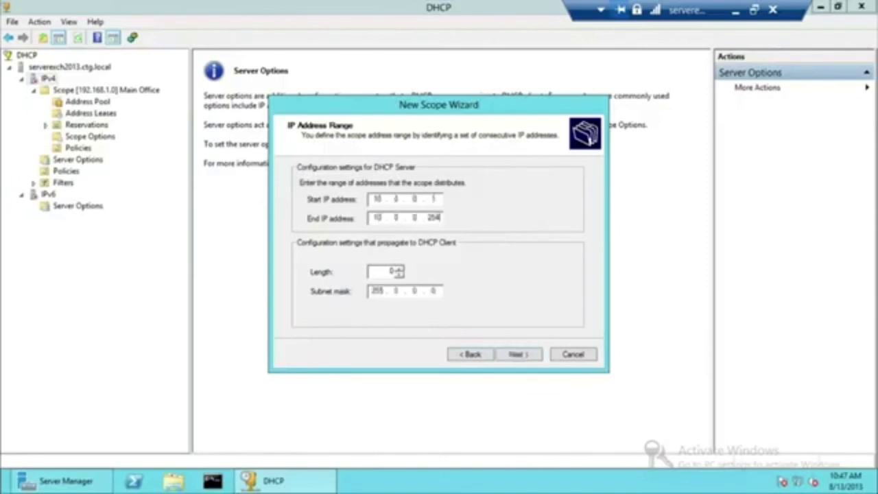
pyautogui.click(523, 355)
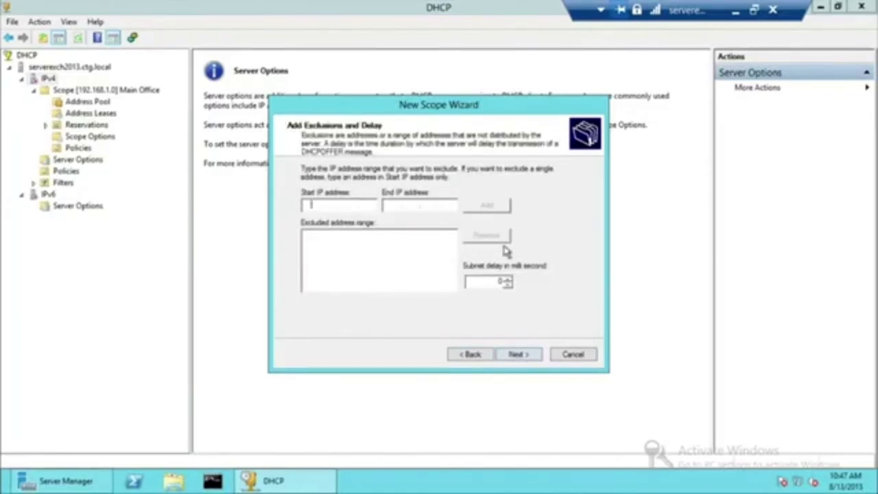
# Exclude the addresses 10.0.0.1 to 10.0.0.100 from the new scope.
pyautogui.write('10.0.0.1')
pyautogui.press('Tab')
pyautogui.write('10.0')
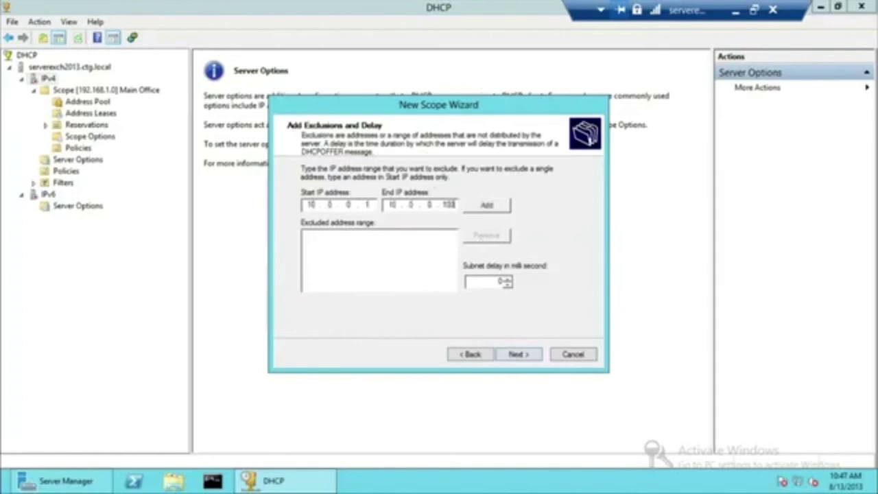
pyautogui.click(486, 205)
pyautogui.click(515, 353)
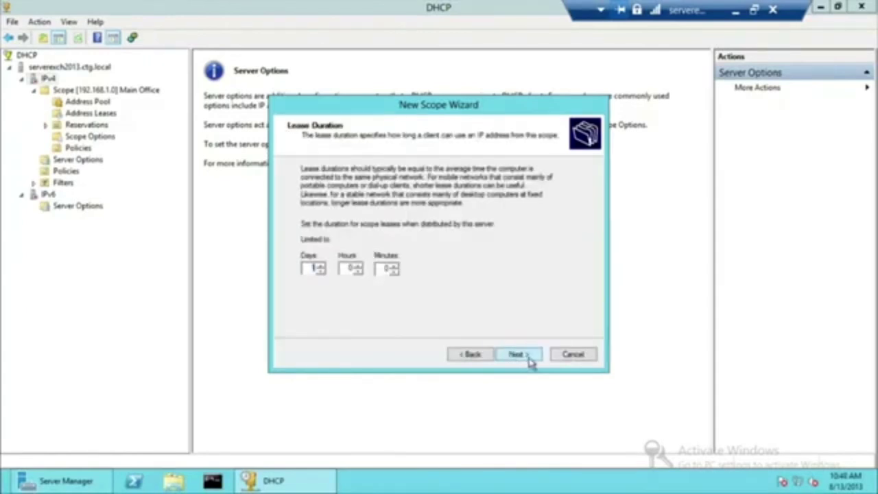
# Accept the default lease duration, choose to configure the DHCP options later, and complete the scope wizard.
pyautogui.click(522, 358)
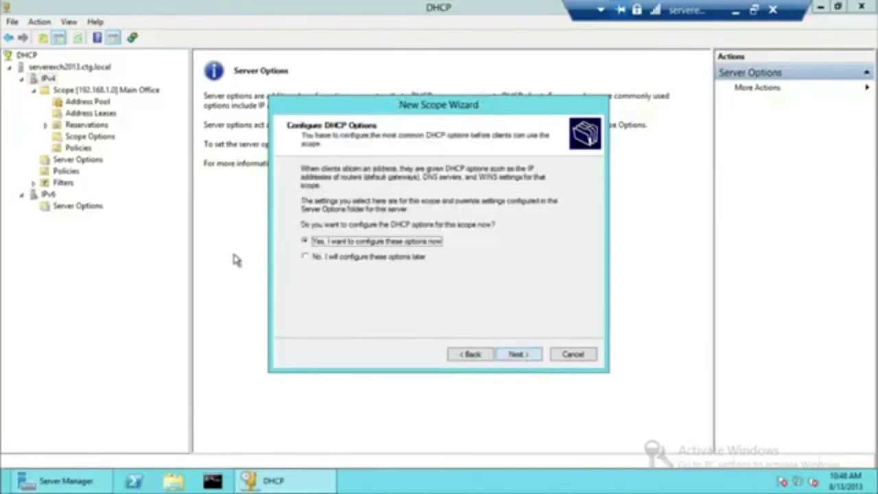
pyautogui.click(304, 258)
pyautogui.click(518, 354)
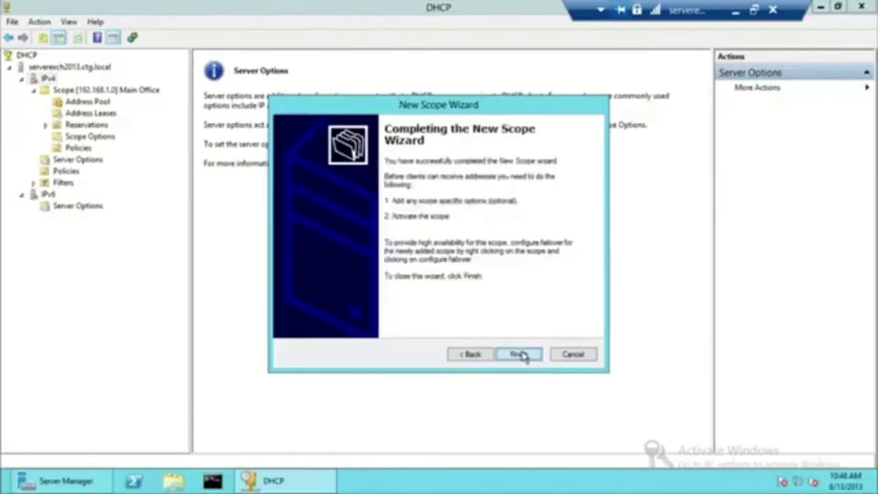
pyautogui.click(522, 354)
# Compare the two IPv4 scopes and check the Activate command of the Main Office 2 scope without running it.
pyautogui.click(33, 90)
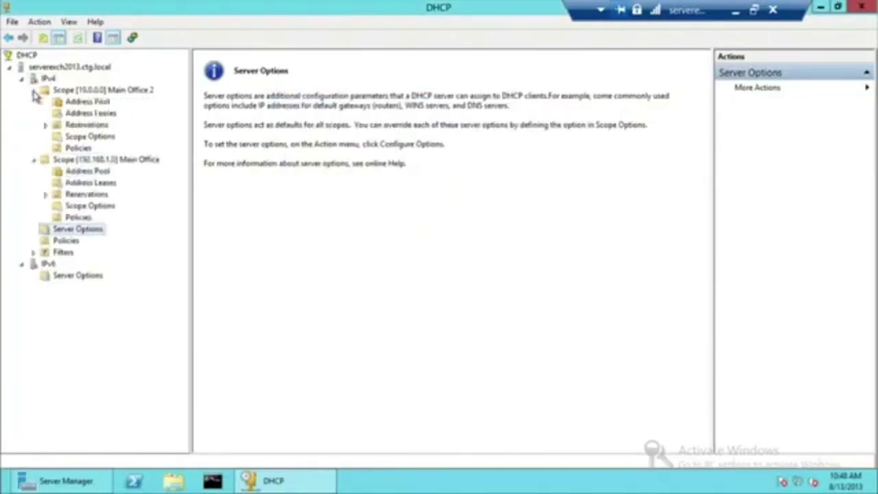
pyautogui.click(50, 163)
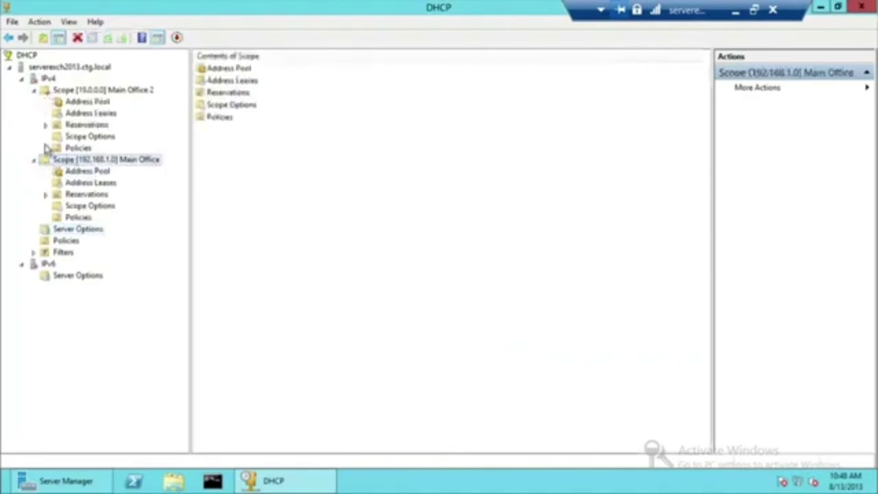
pyautogui.rightClick(75, 91)
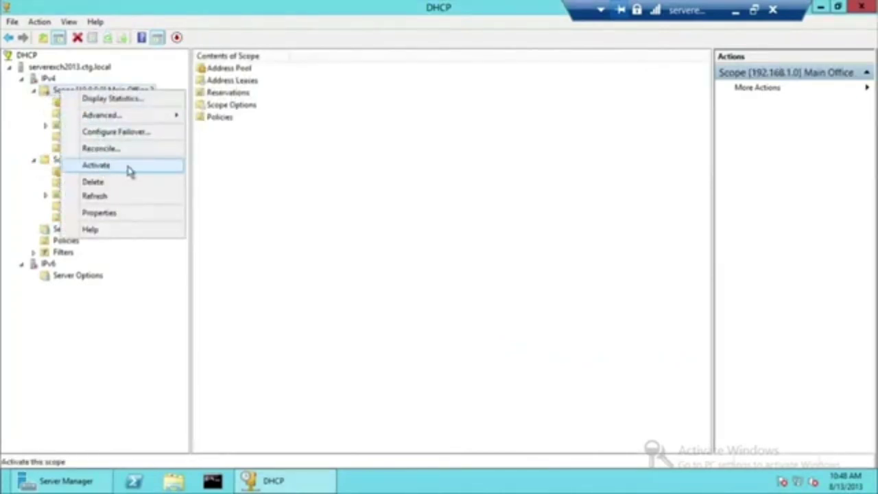
pyautogui.click(357, 208)
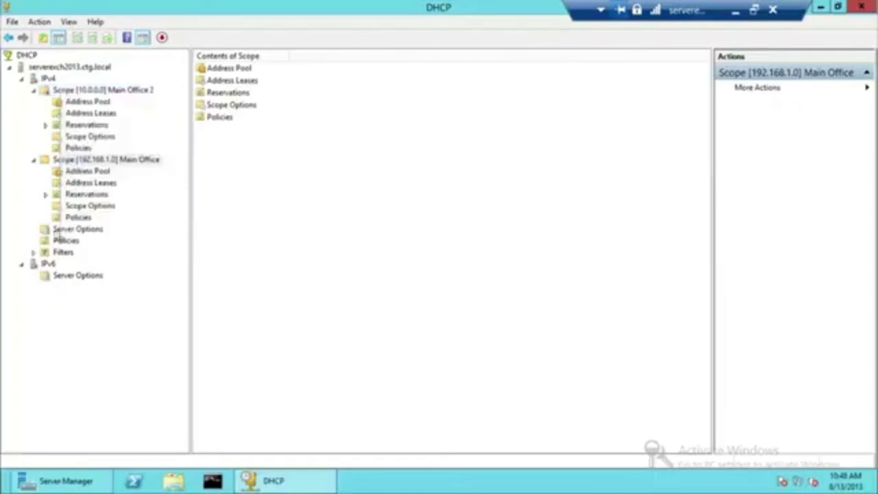
# Examine the IPv6 node, its server options entry and its available commands.
pyautogui.click(60, 278)
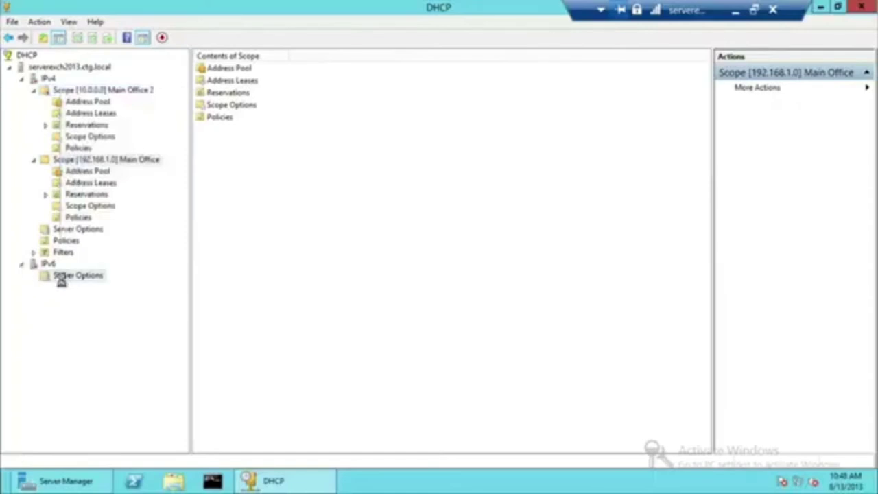
pyautogui.click(23, 267)
pyautogui.click(23, 266)
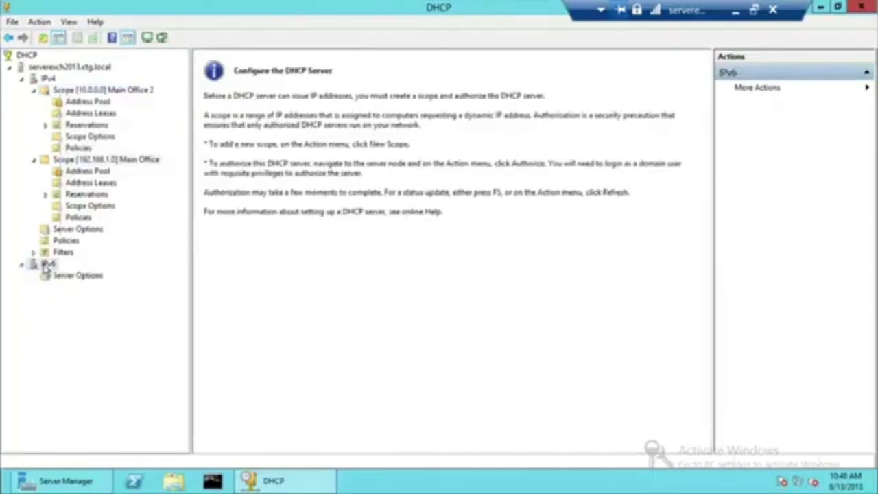
pyautogui.rightClick(47, 266)
pyautogui.click(492, 336)
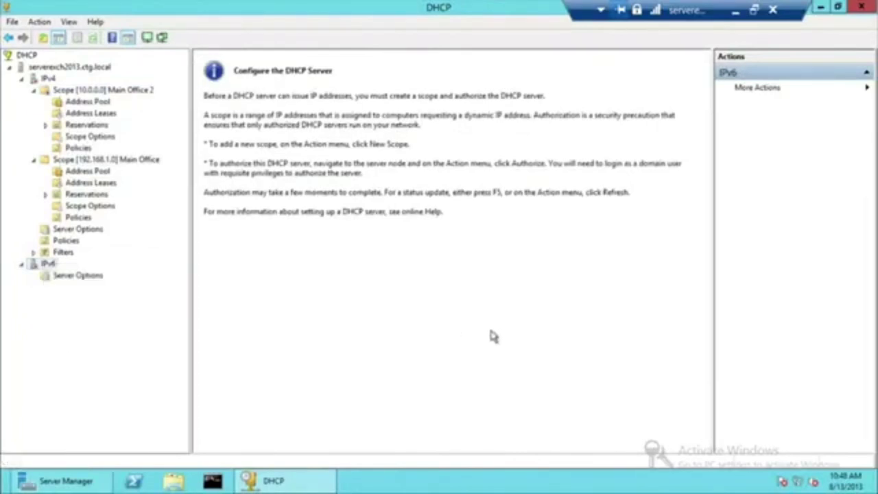
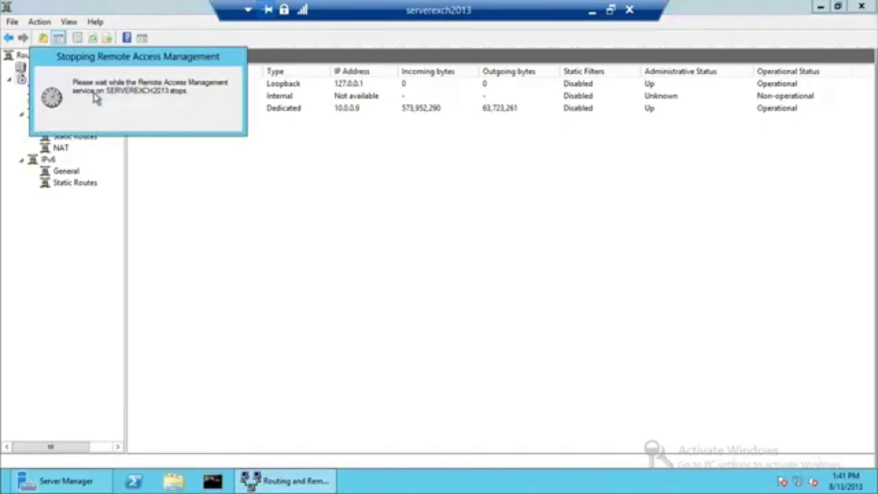
# Close the Routing and Remote Access console.
pyautogui.click(861, 6)
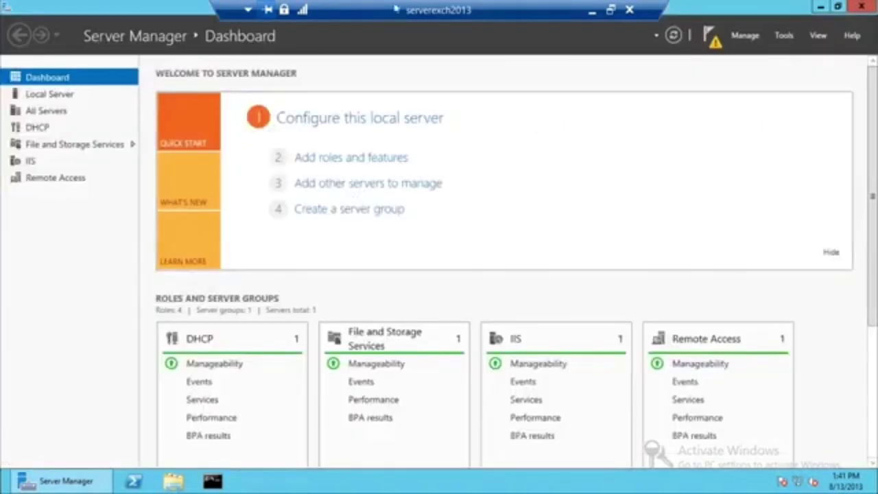
# Open the Routing and Remote Access console and start the server setup wizard for SERVEREXCH2013 with a custom configuration.
pyautogui.click(784, 35)
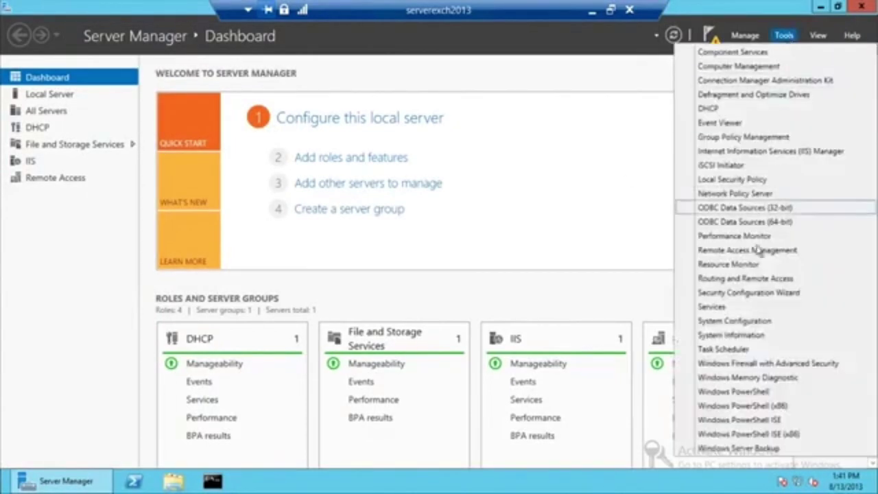
pyautogui.click(748, 278)
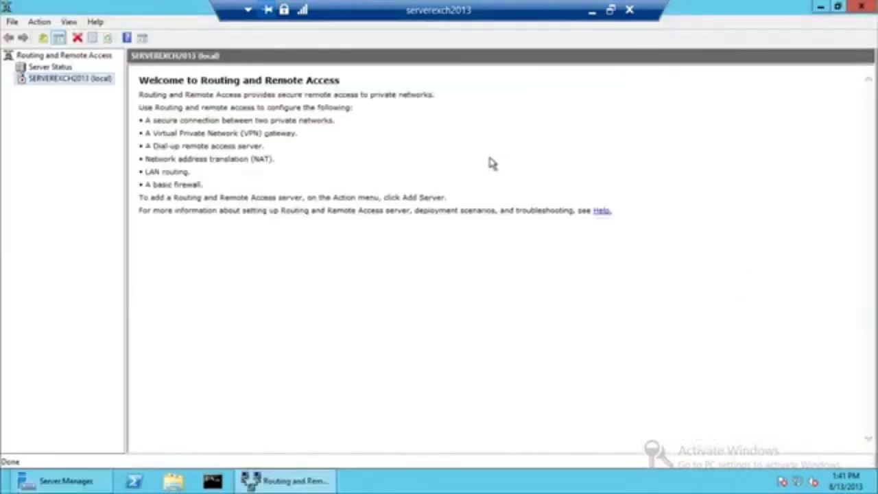
pyautogui.rightClick(76, 80)
pyautogui.click(154, 88)
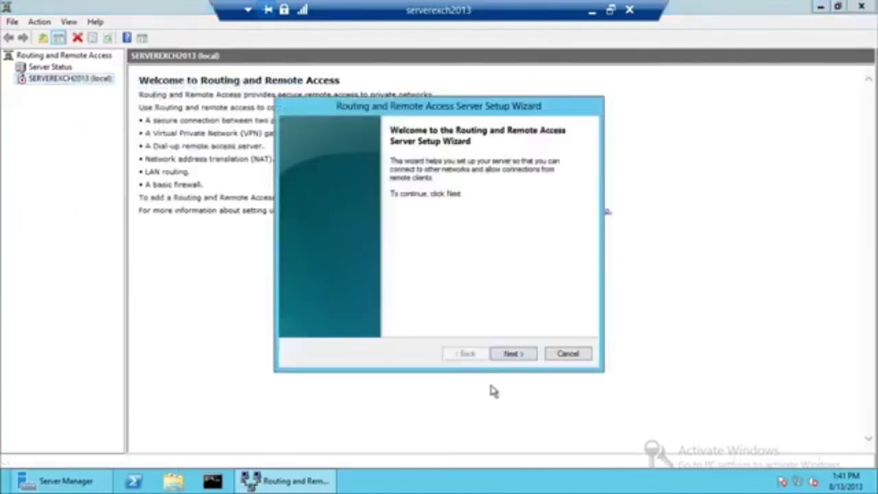
pyautogui.click(511, 354)
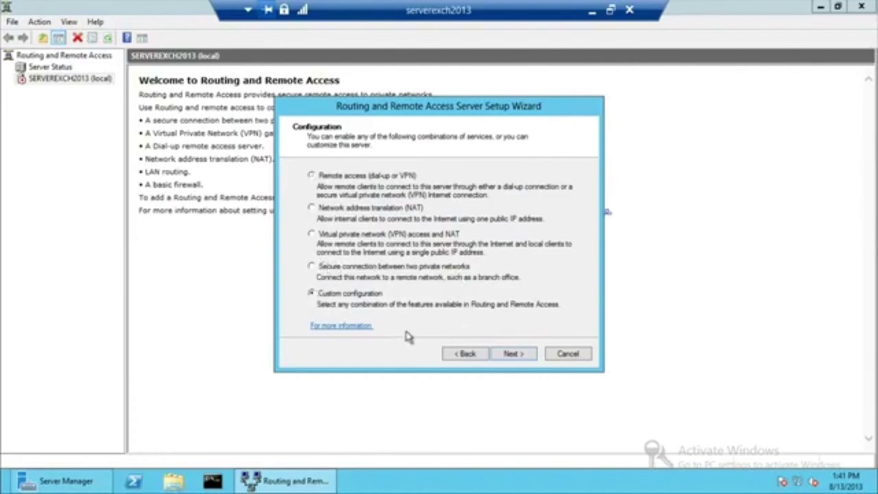
pyautogui.click(513, 353)
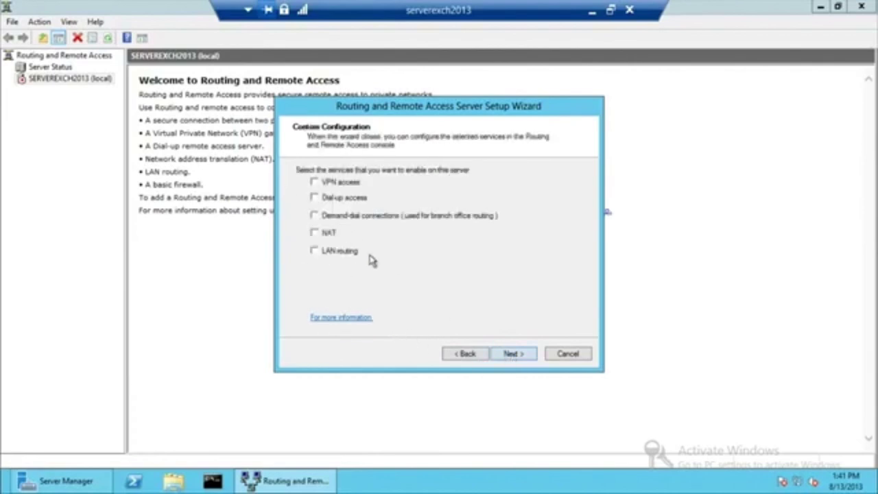
# Enable VPN access and LAN routing in the custom configuration, complete the wizard and start the service.
pyautogui.click(317, 184)
pyautogui.click(314, 251)
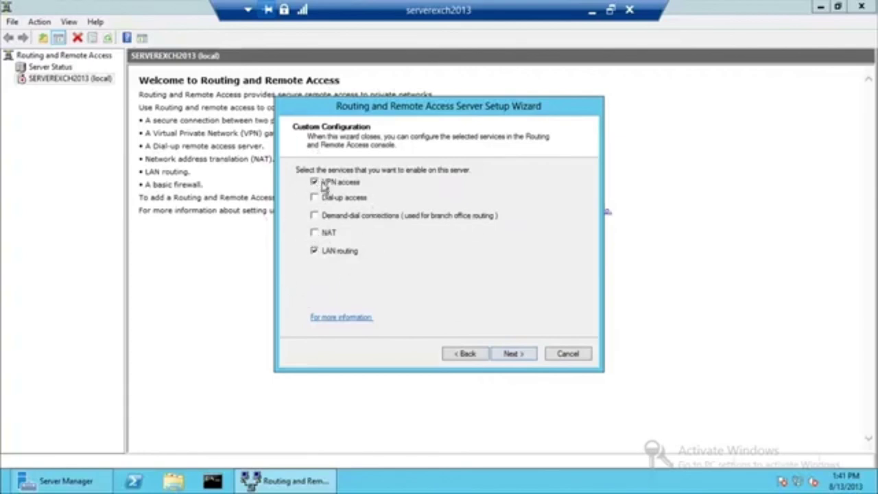
pyautogui.click(513, 354)
pyautogui.click(515, 354)
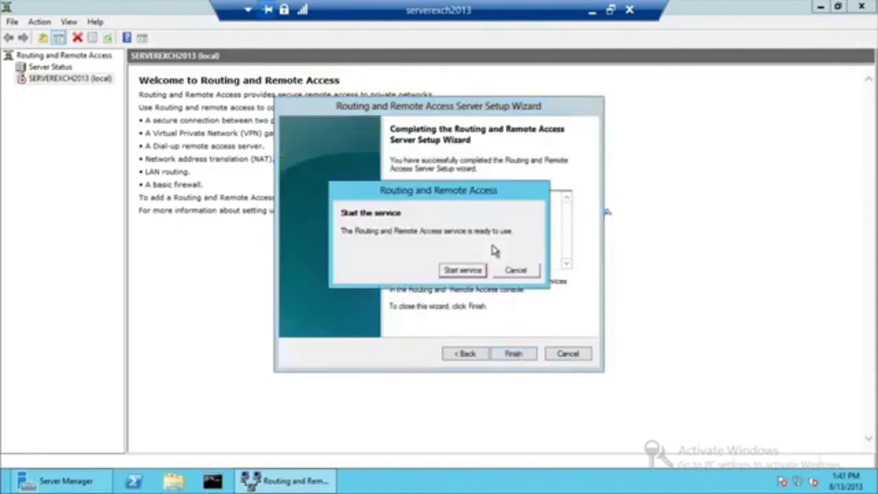
pyautogui.click(456, 273)
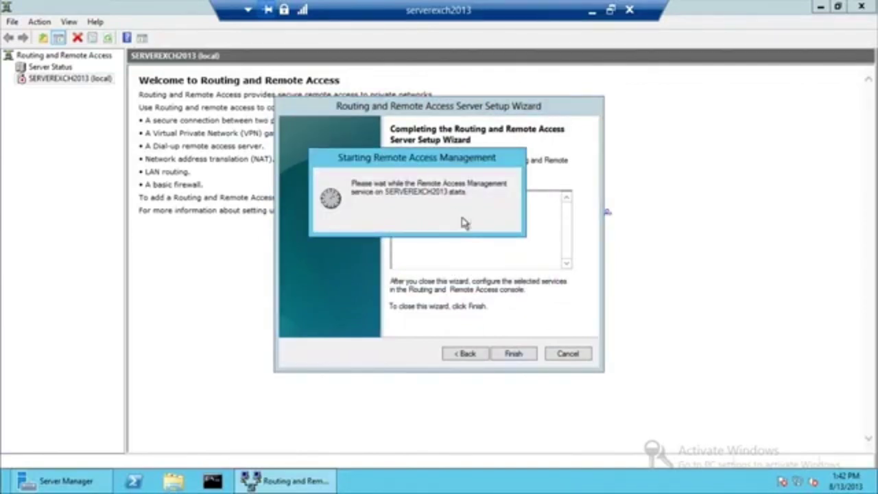
# Expand the server's IPv4 and IPv6 nodes and review the General and IPv4 settings in the server properties without changes.
pyautogui.click(13, 79)
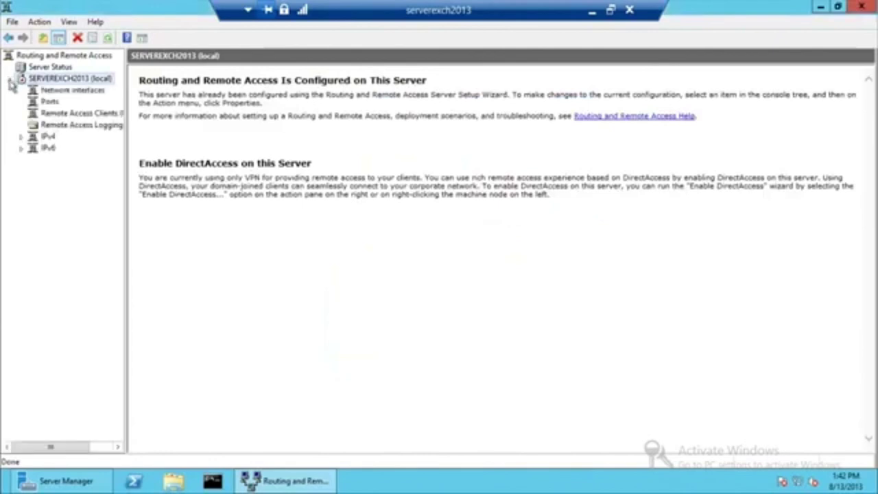
pyautogui.click(22, 136)
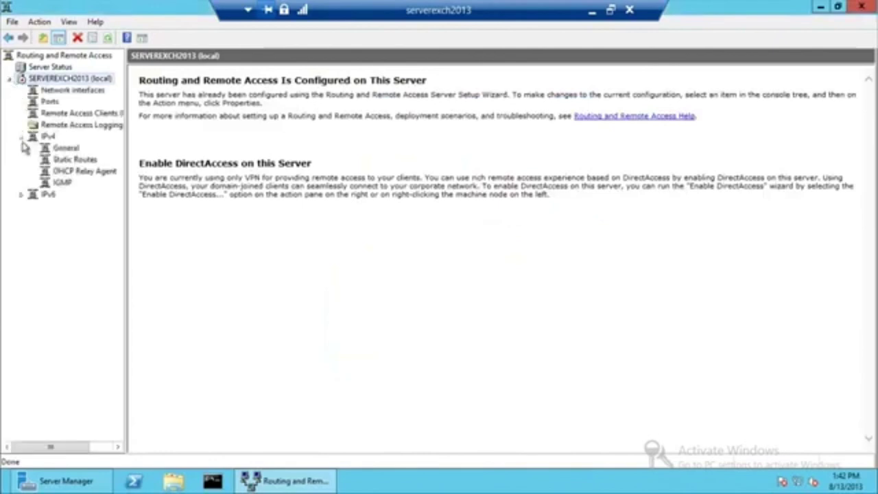
pyautogui.click(21, 195)
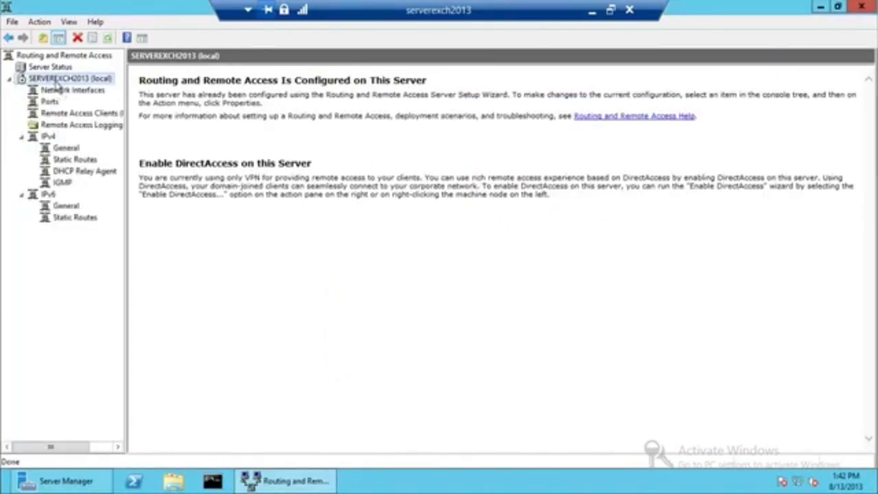
pyautogui.rightClick(56, 82)
pyautogui.click(96, 198)
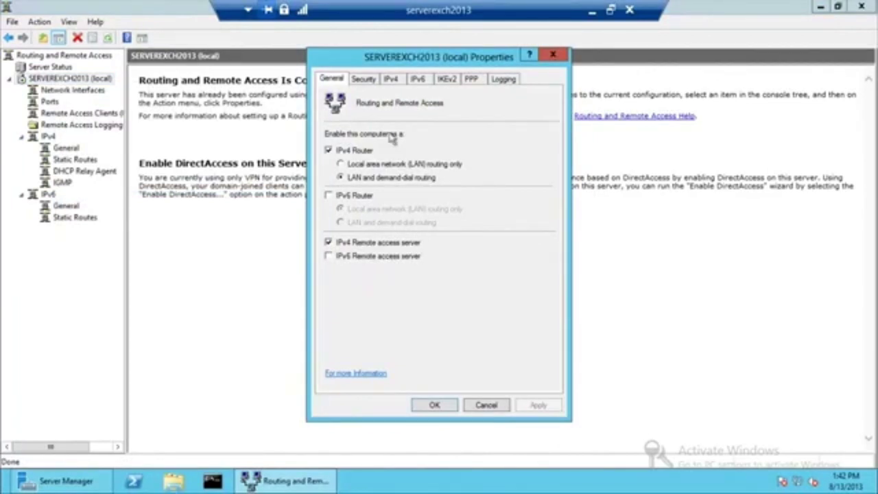
pyautogui.click(392, 81)
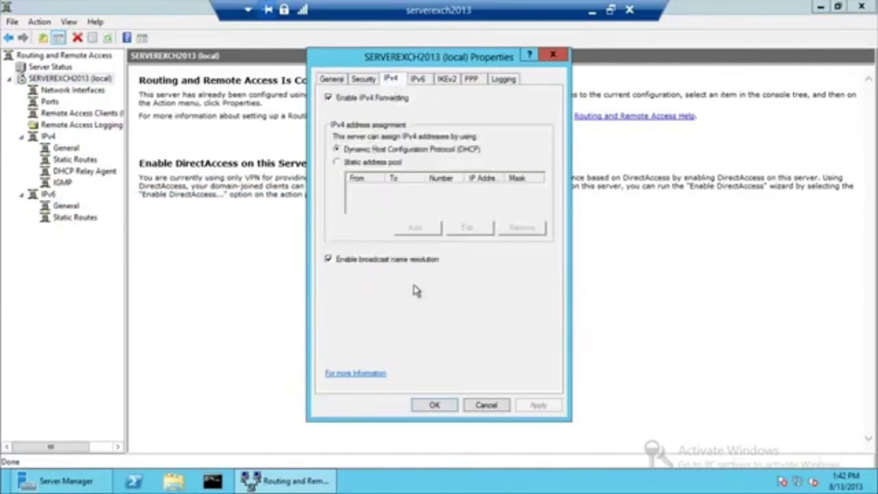
pyautogui.click(485, 405)
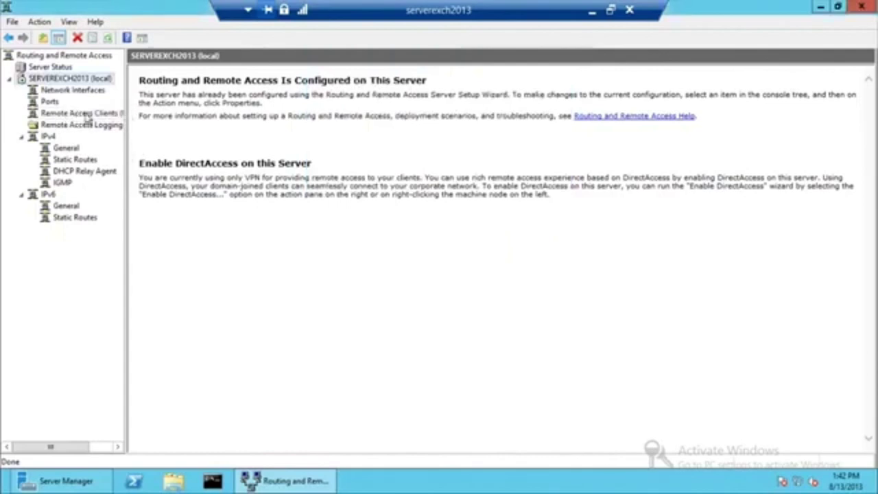
# Examine the server's network interfaces and look through the WAN Miniport entries in its ports list.
pyautogui.click(54, 92)
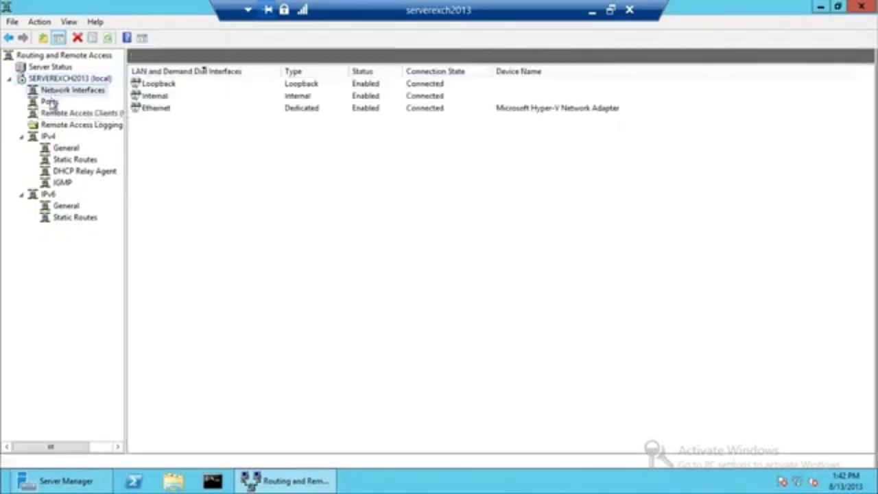
pyautogui.click(51, 101)
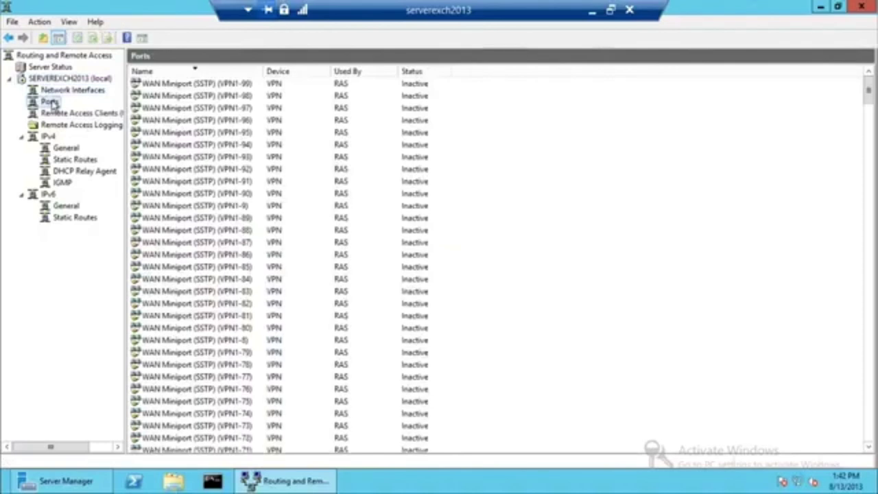
pyautogui.click(275, 85)
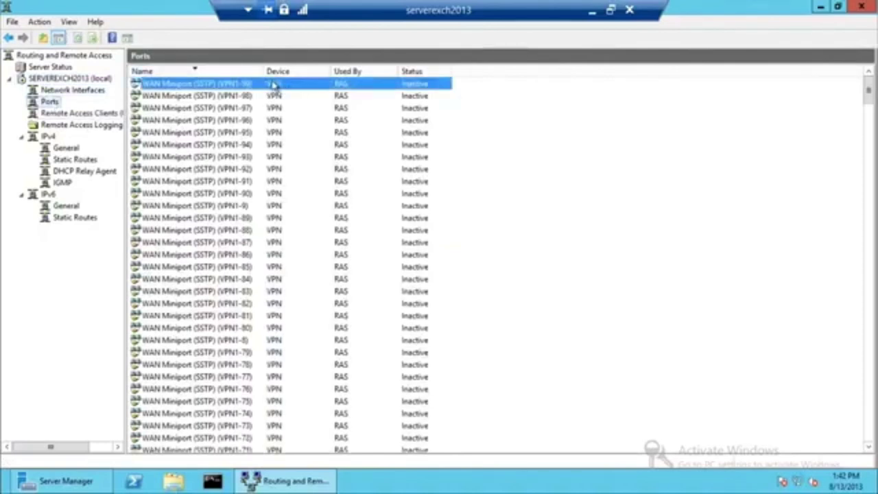
pyautogui.press('Down')
pyautogui.press('Down')
pyautogui.press('Down')
pyautogui.press('Down')
pyautogui.press('Down')
pyautogui.press('Down')
pyautogui.press('Down')
pyautogui.press('Down')
pyautogui.press('Down')
pyautogui.press('Down')
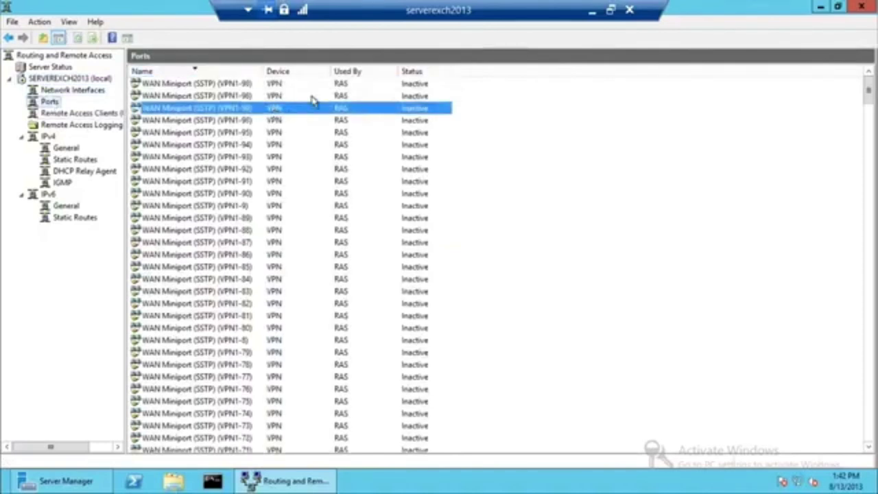
pyautogui.press('Down')
pyautogui.press('Down')
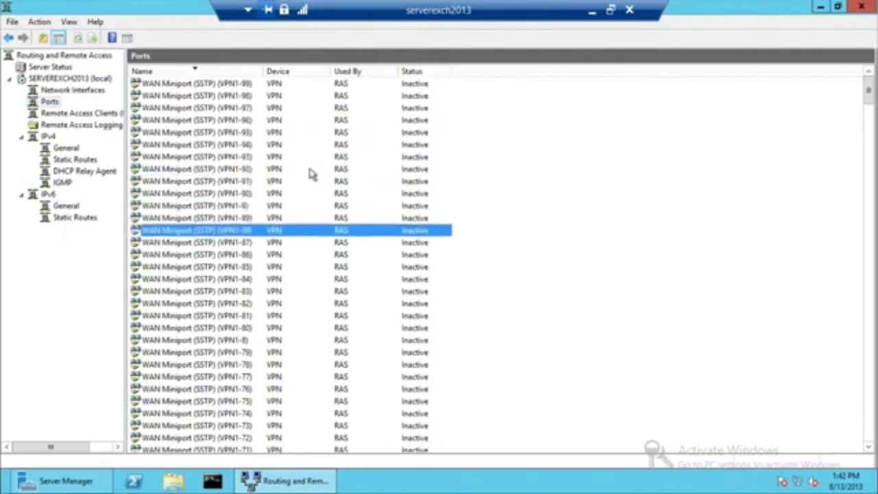
pyautogui.scroll(-11, 306, 186)
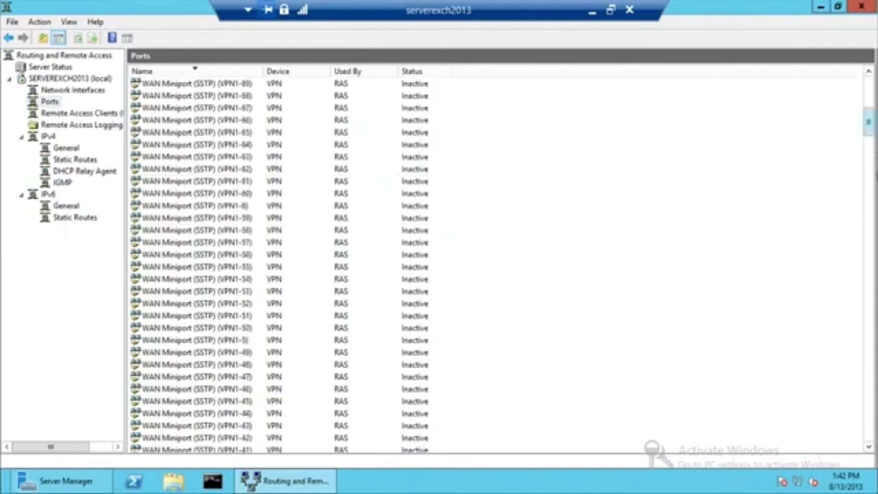
pyautogui.moveTo(869, 123); pyautogui.dragTo(868, 292)
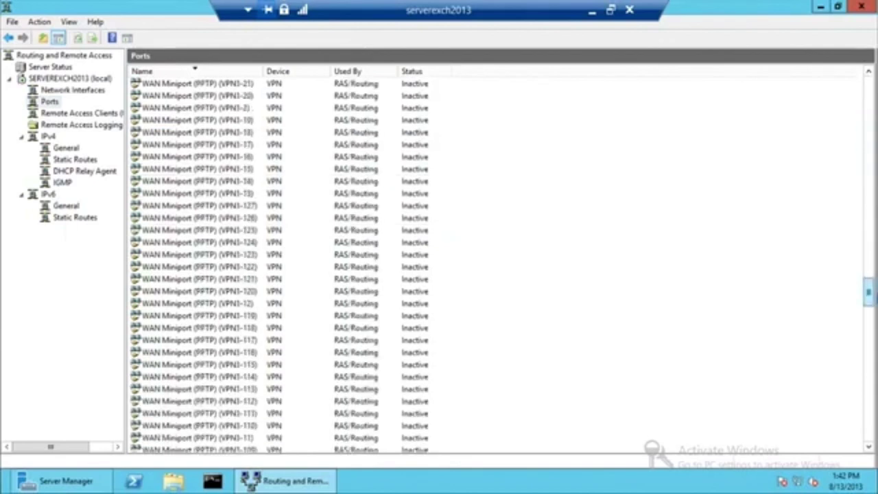
pyautogui.moveTo(868, 292); pyautogui.dragTo(828, 96)
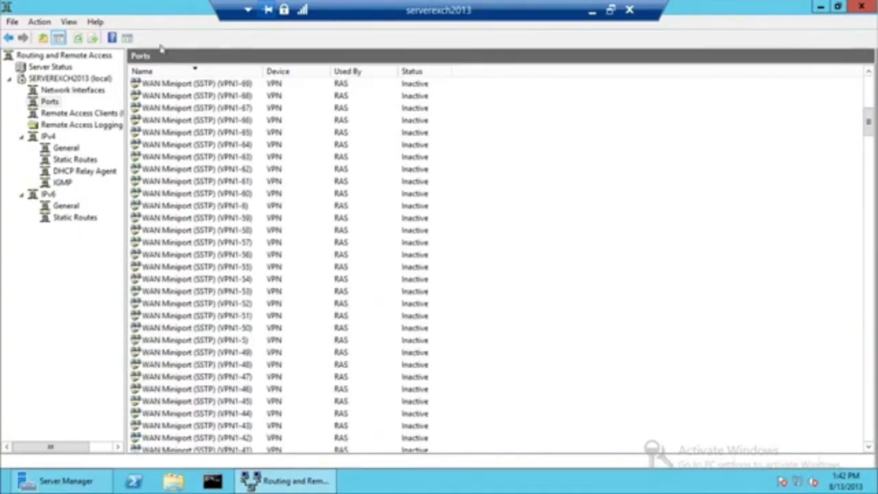
# Close the Routing and Remote Access console and minimize Server Manager to show the desktop.
pyautogui.click(45, 108)
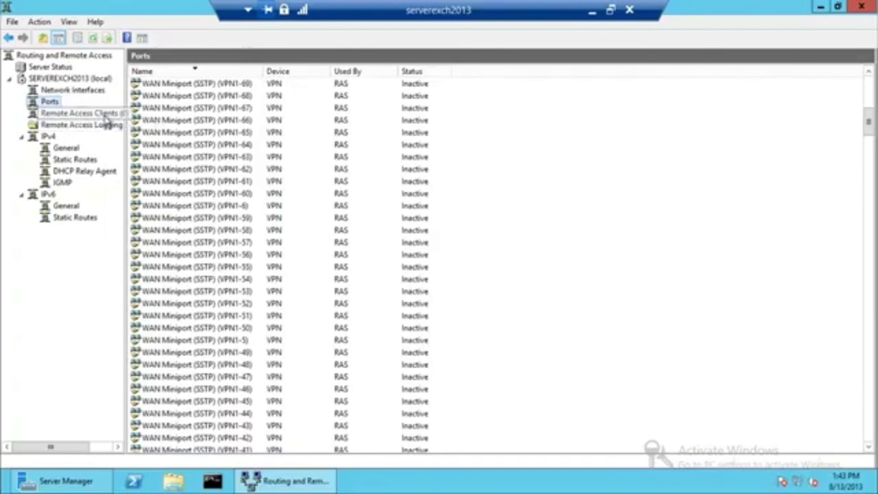
pyautogui.click(7, 7)
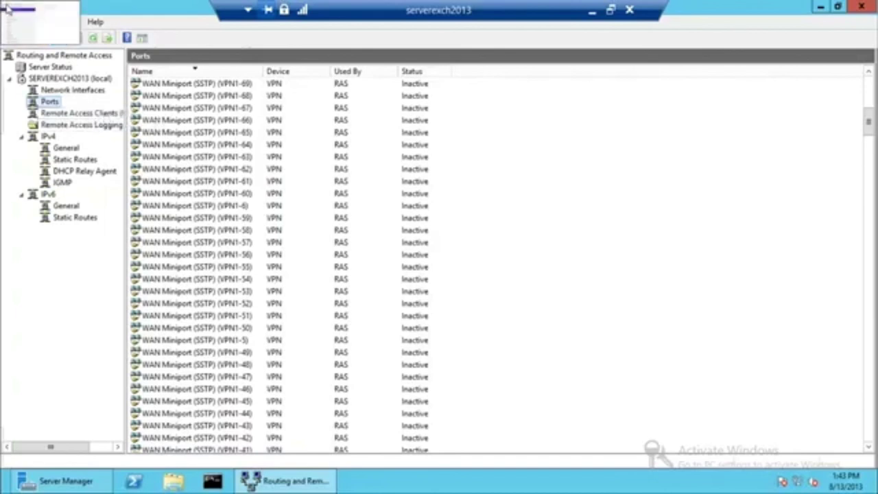
pyautogui.click(860, 8)
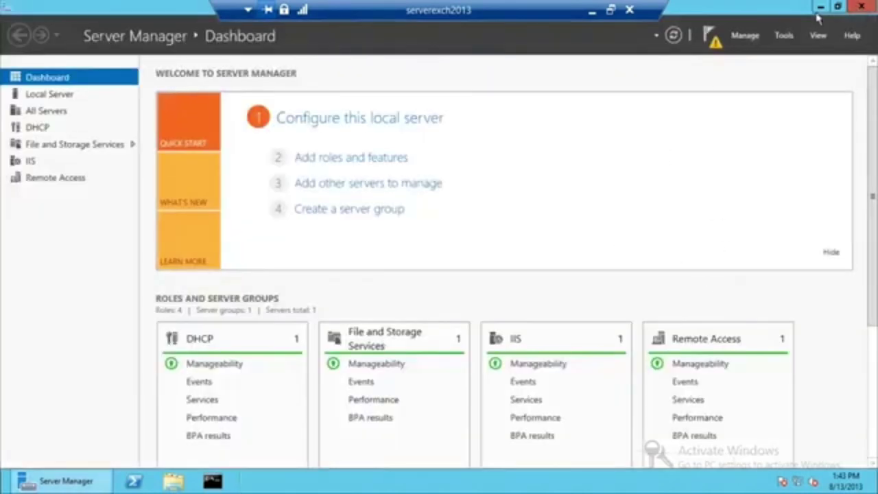
pyautogui.click(819, 7)
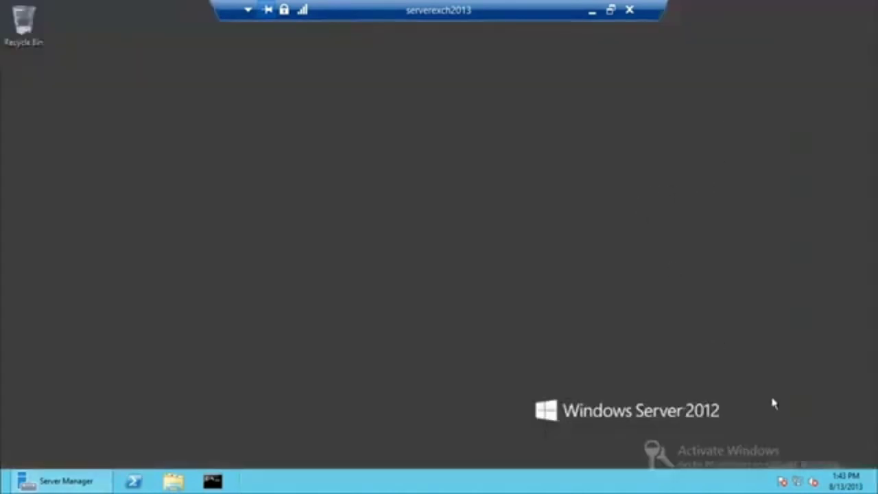
# Open the Network and Sharing Center and start setting up a new connection to a workplace.
pyautogui.rightClick(799, 482)
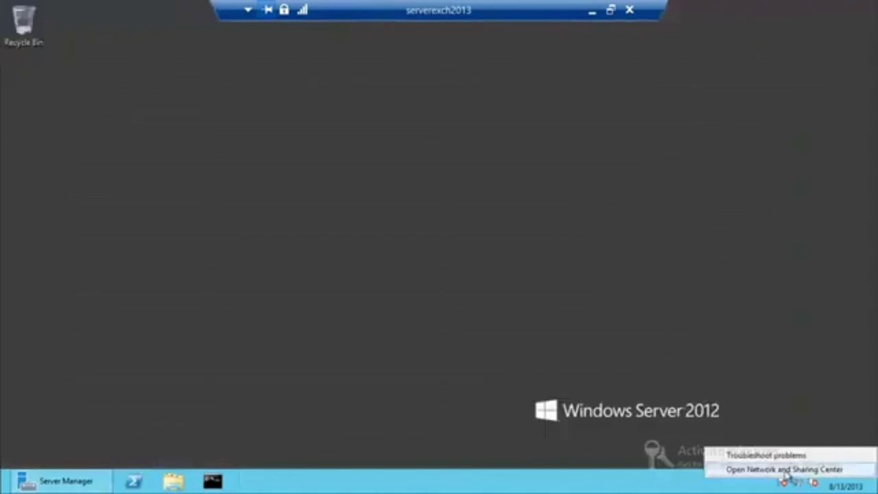
pyautogui.click(786, 473)
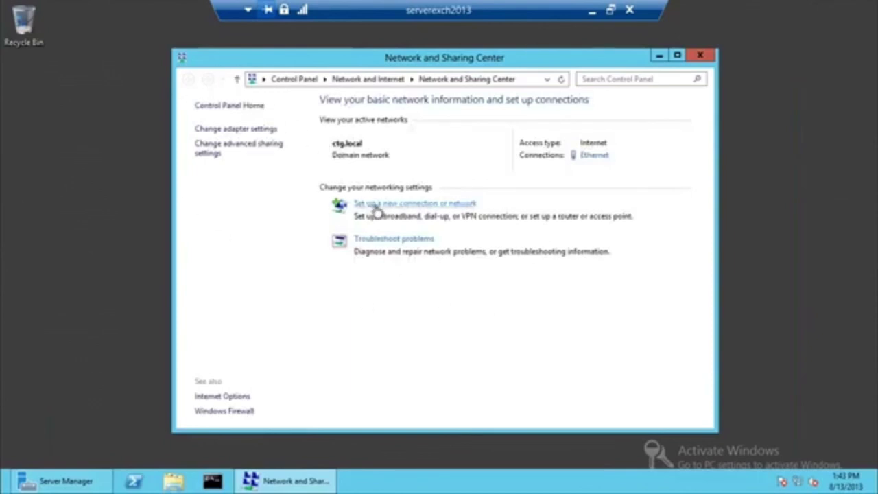
pyautogui.click(442, 204)
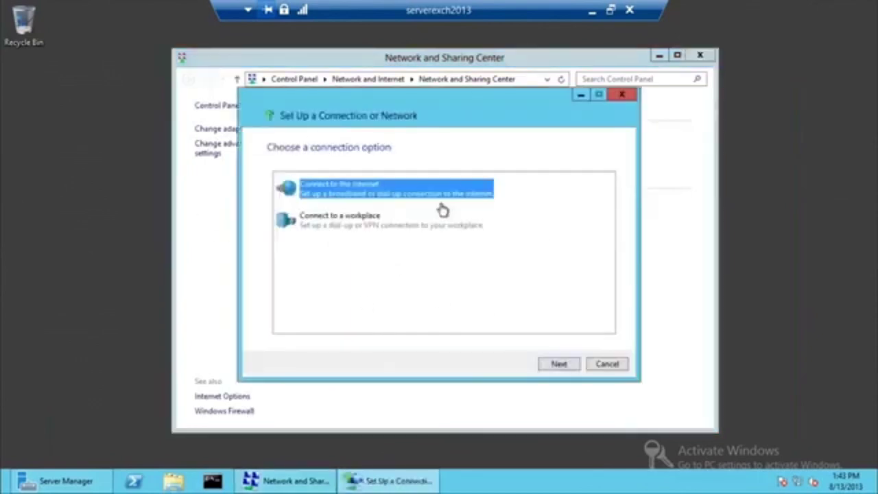
pyautogui.click(334, 210)
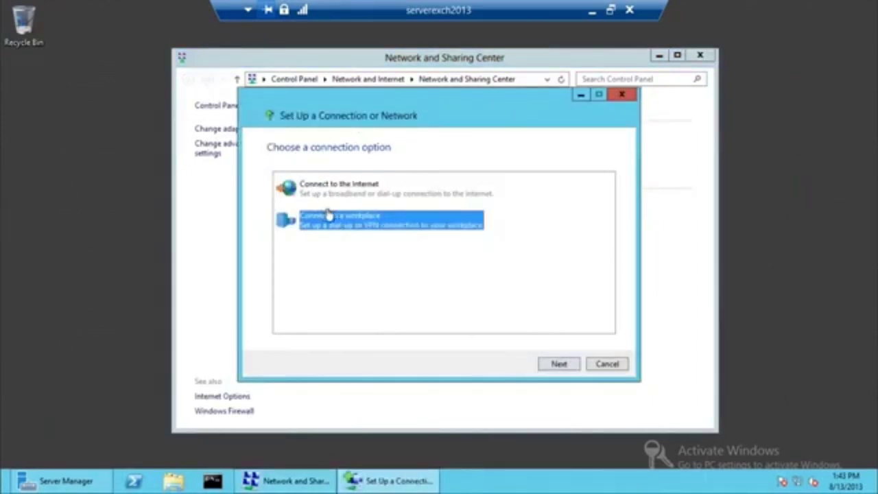
pyautogui.click(558, 365)
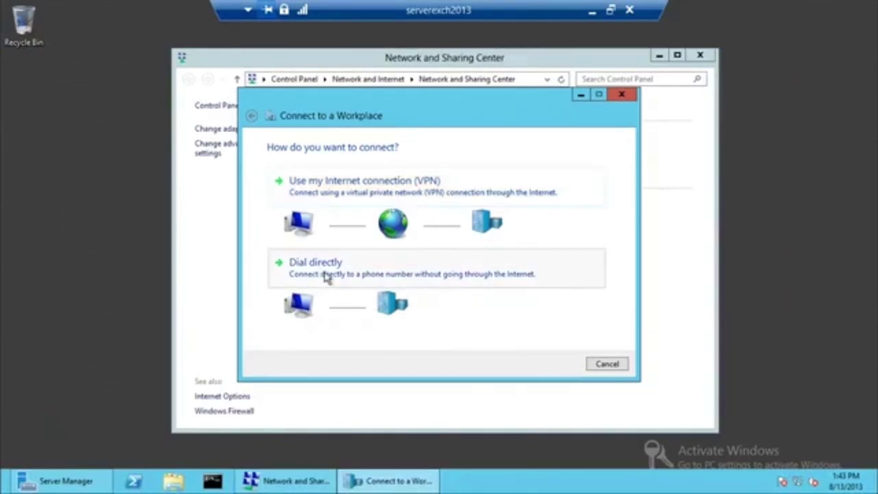
pyautogui.click(349, 190)
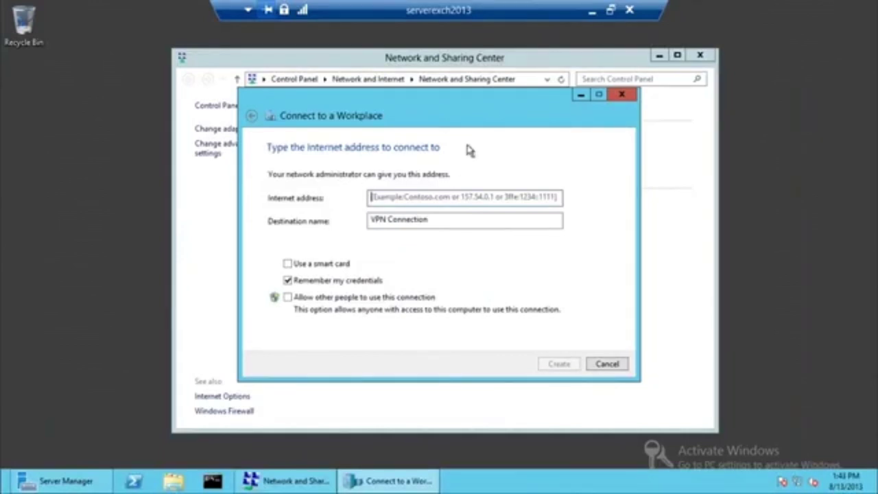
pyautogui.write('www.myvpn.com')
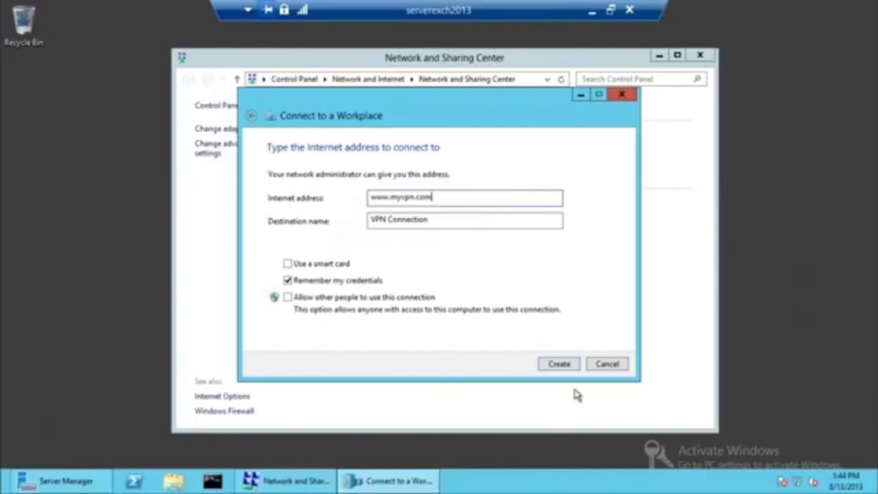
pyautogui.click(558, 365)
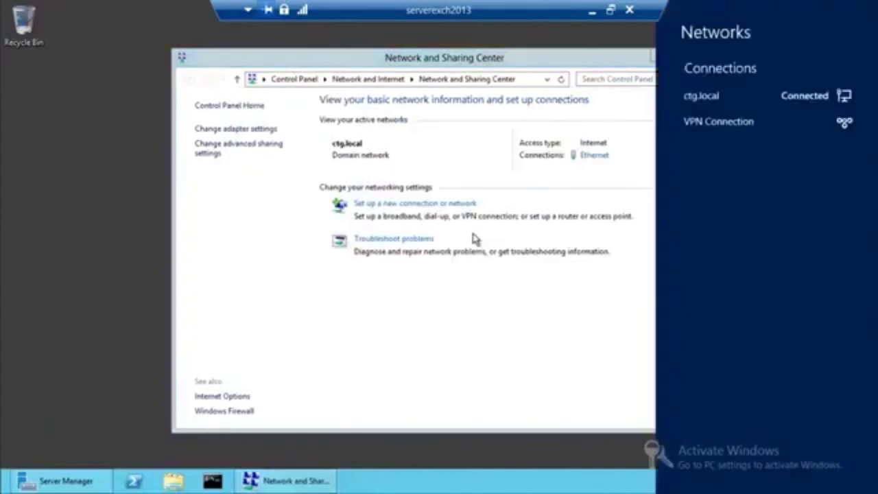
pyautogui.rightClick(724, 125)
pyautogui.press('Escape')
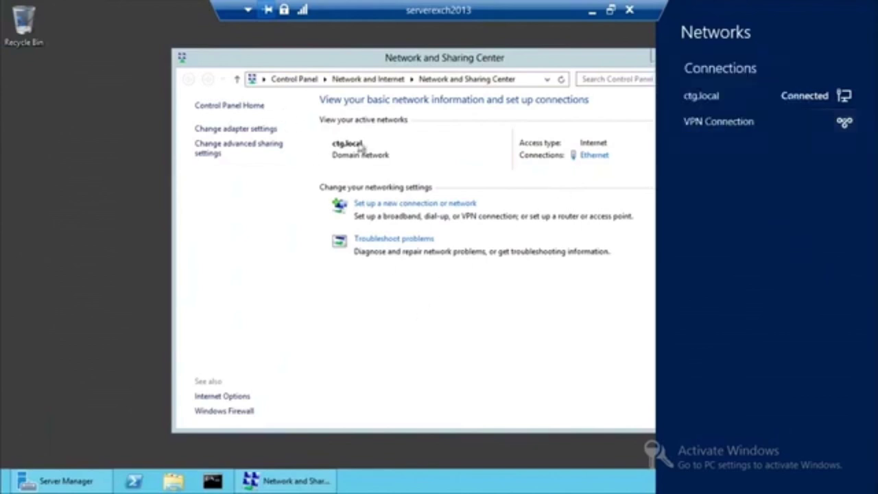
# Open the properties of VPN Connection and examine its general, options and security settings.
pyautogui.rightClick(735, 124)
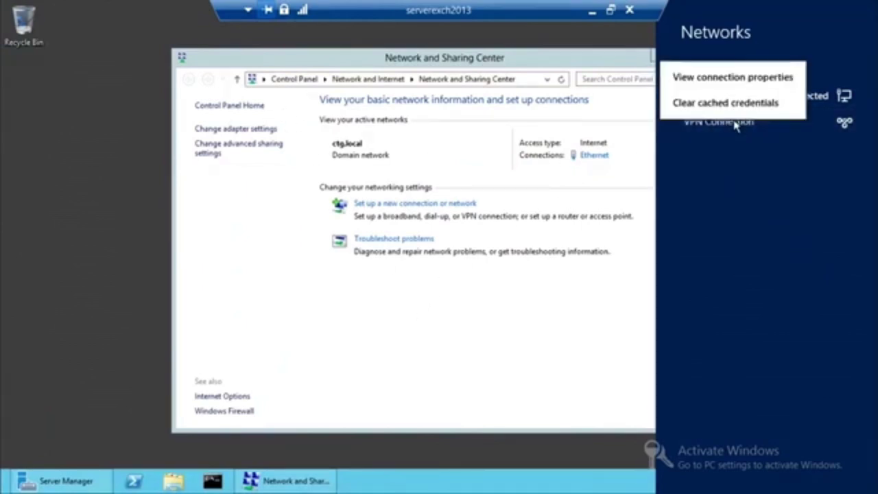
pyautogui.click(732, 78)
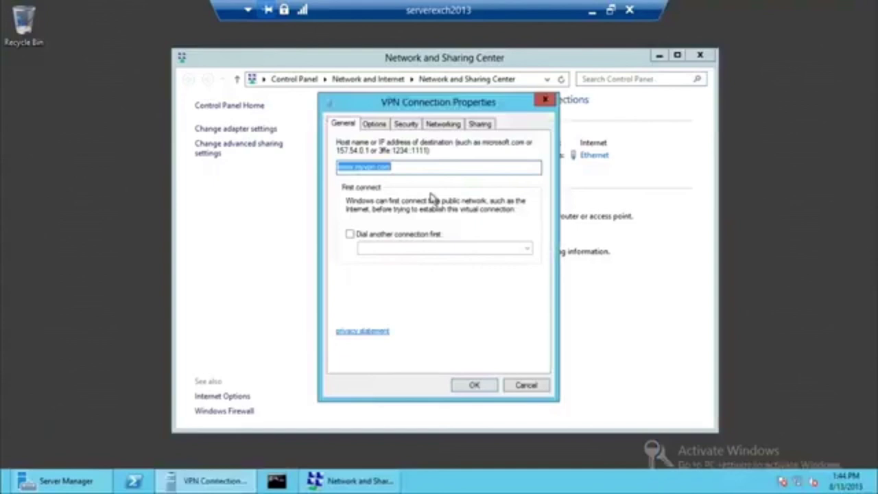
pyautogui.click(376, 123)
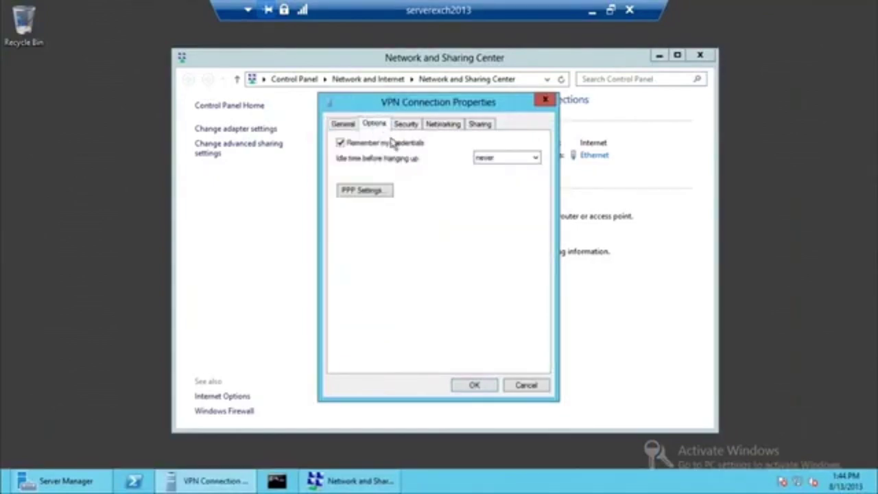
pyautogui.click(411, 127)
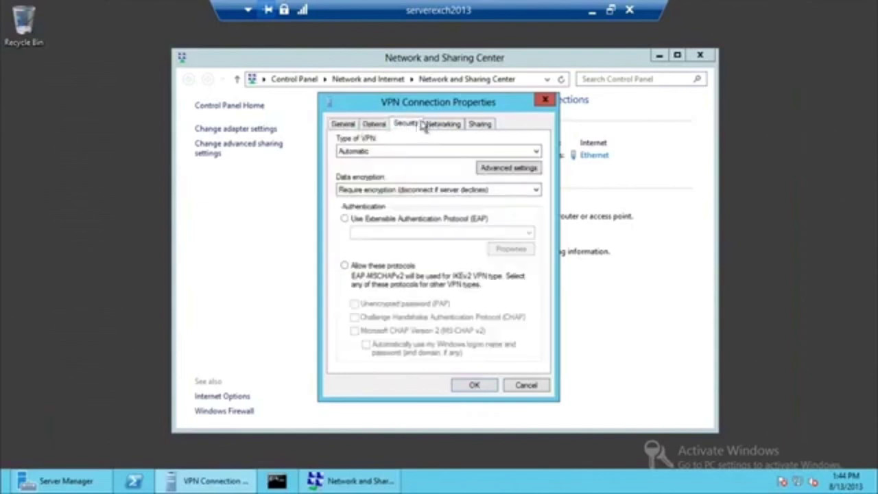
# Try Point to Point Tunneling Protocol (PPTP) as the VPN type, ending on Layer 2 Tunneling Protocol with IPsec (L2TP/IPsec).
pyautogui.click(370, 152)
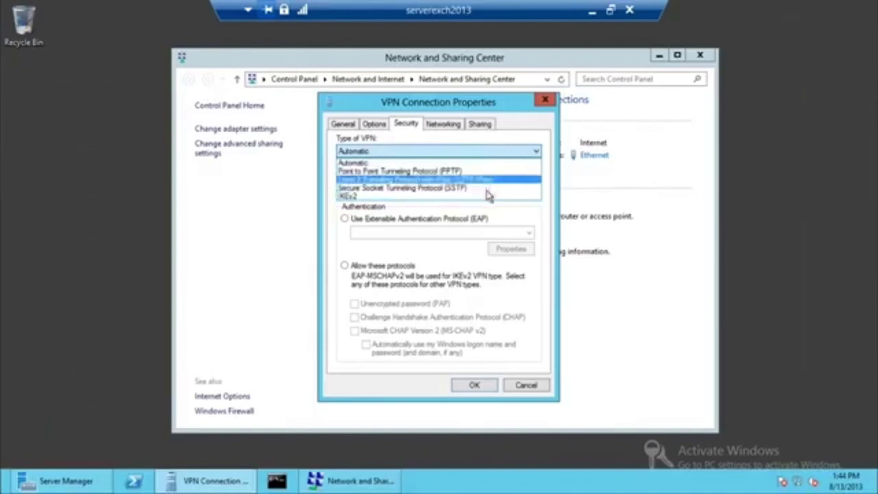
pyautogui.click(478, 171)
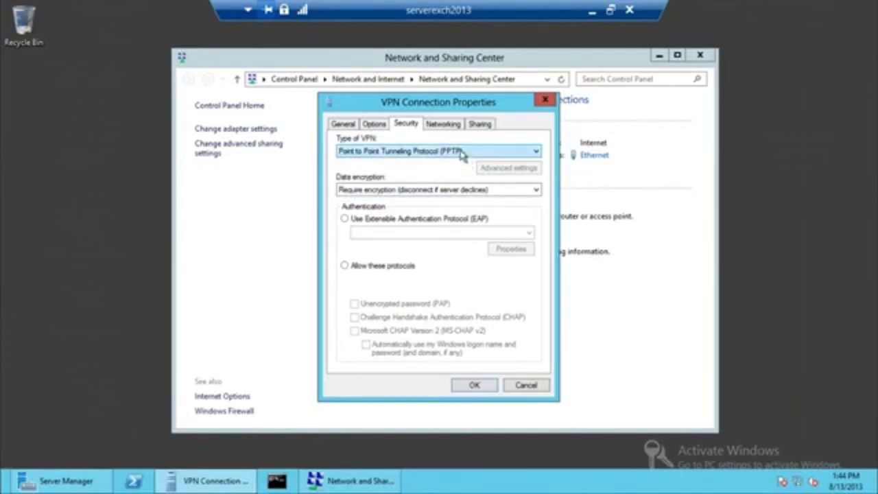
pyautogui.click(464, 152)
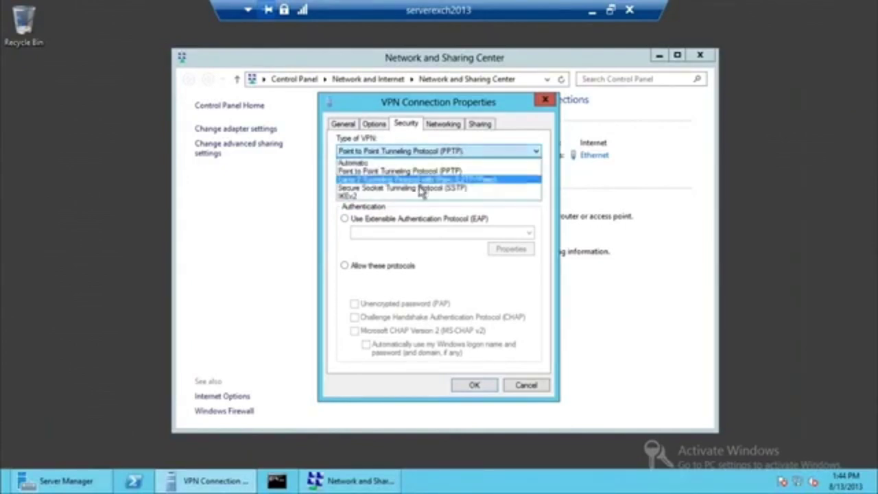
pyautogui.click(421, 190)
pyautogui.click(419, 151)
pyautogui.click(425, 177)
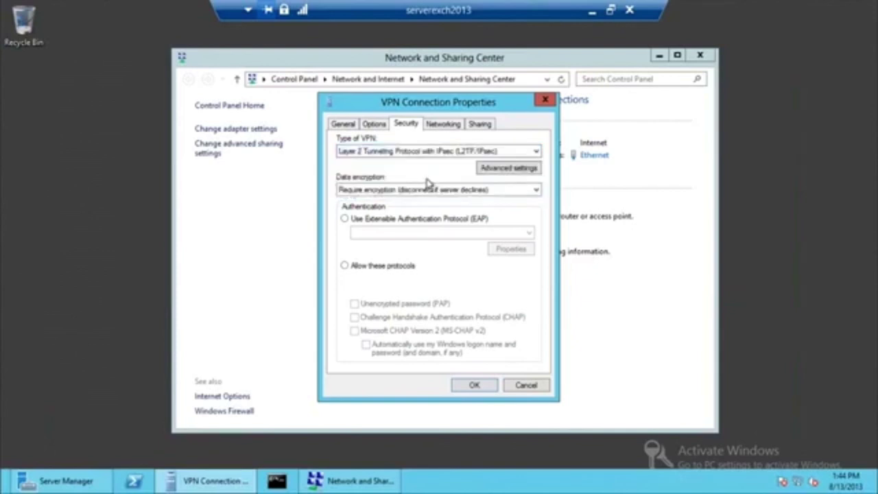
# Examine the preshared key and certificate authentication options in the advanced L2TP properties, and cancel without saving.
pyautogui.click(492, 170)
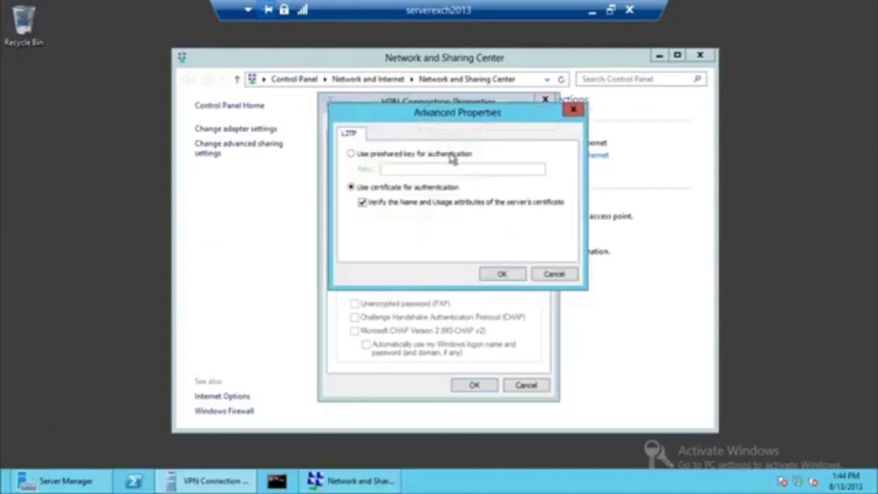
pyautogui.click(459, 153)
pyautogui.click(382, 187)
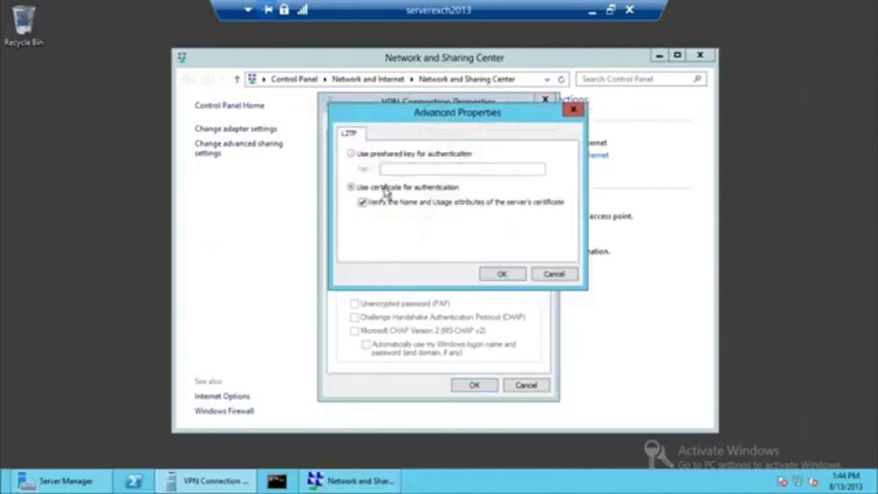
pyautogui.click(553, 274)
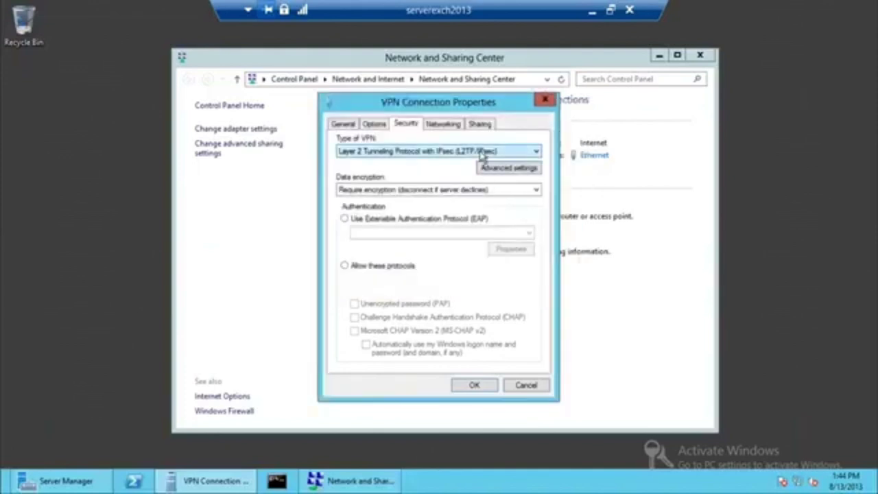
# Switch the VPN type to Point to Point Tunneling Protocol (PPTP), ending on Secure Socket Tunneling Protocol (SSTP).
pyautogui.click(480, 151)
pyautogui.click(422, 176)
pyautogui.press('Up')
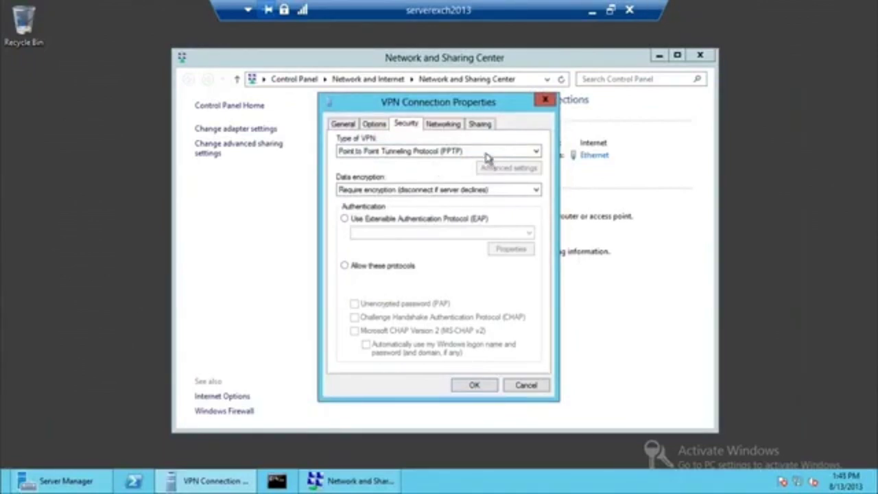
pyautogui.click(487, 152)
pyautogui.click(419, 180)
pyautogui.hotkey('alt', 'Down')
pyautogui.click(437, 188)
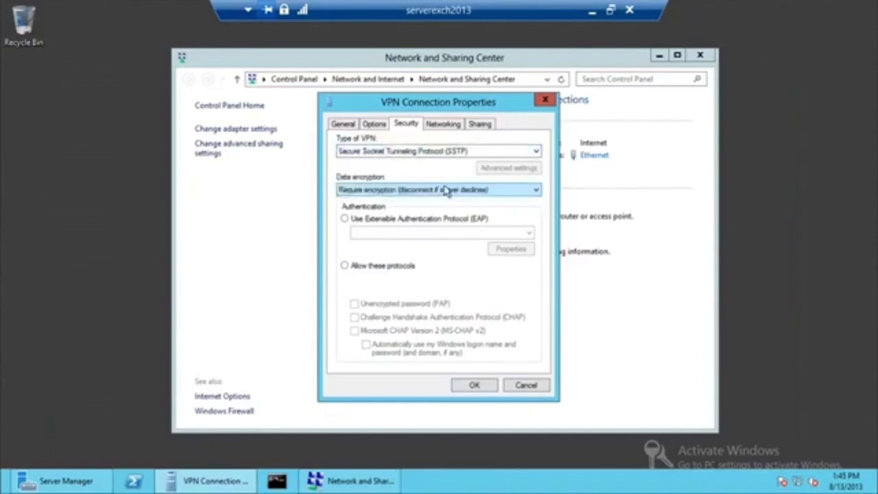
# Set the VPN type back to L2TP/IPsec and review its advanced authentication properties without changing them.
pyautogui.click(490, 152)
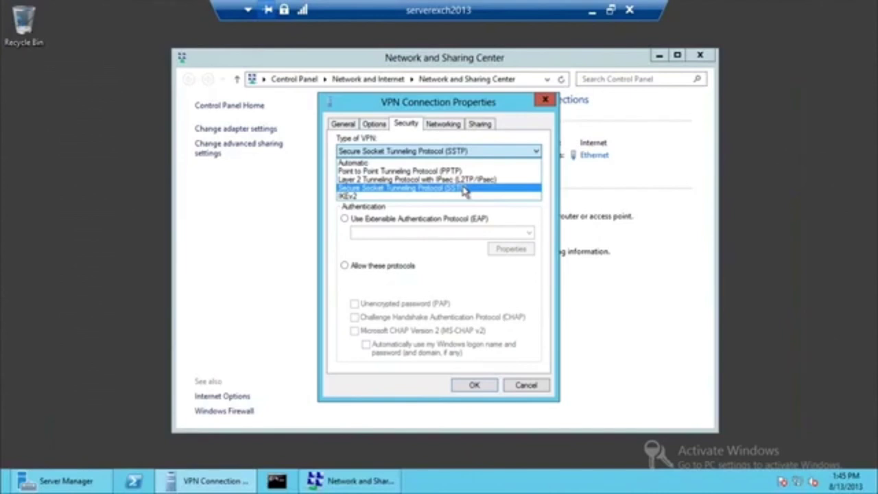
pyautogui.click(463, 190)
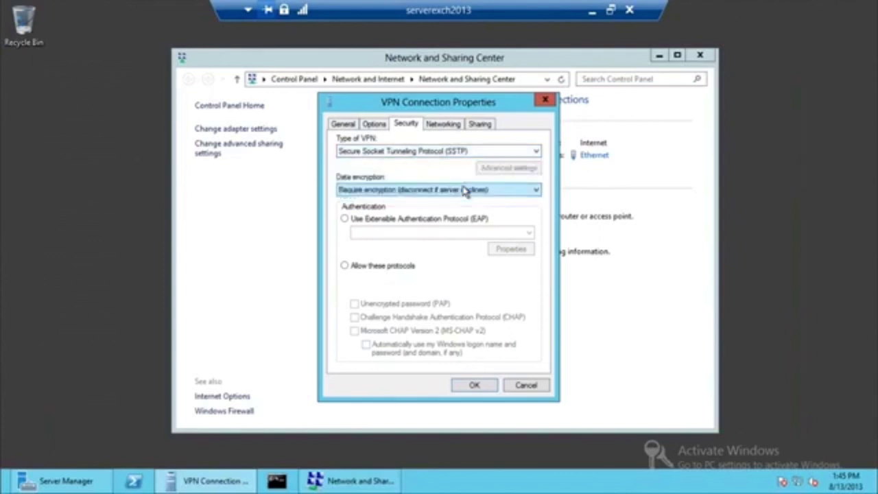
pyautogui.click(453, 151)
pyautogui.click(470, 180)
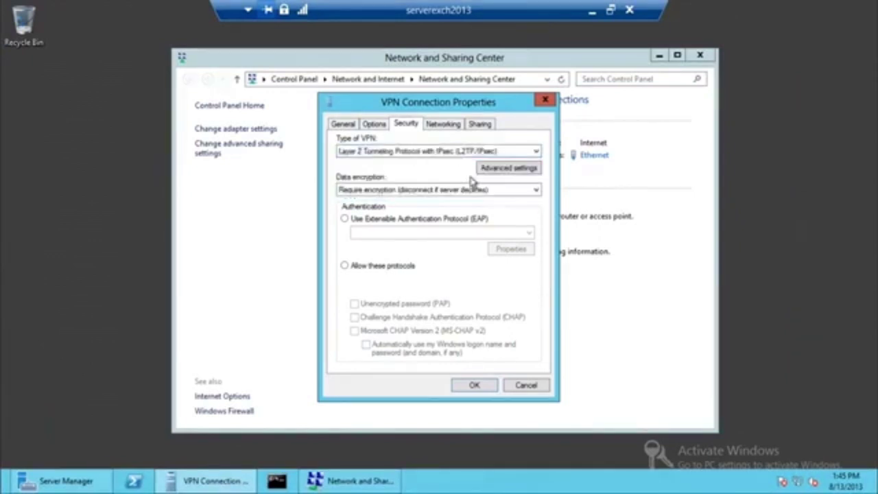
pyautogui.click(516, 173)
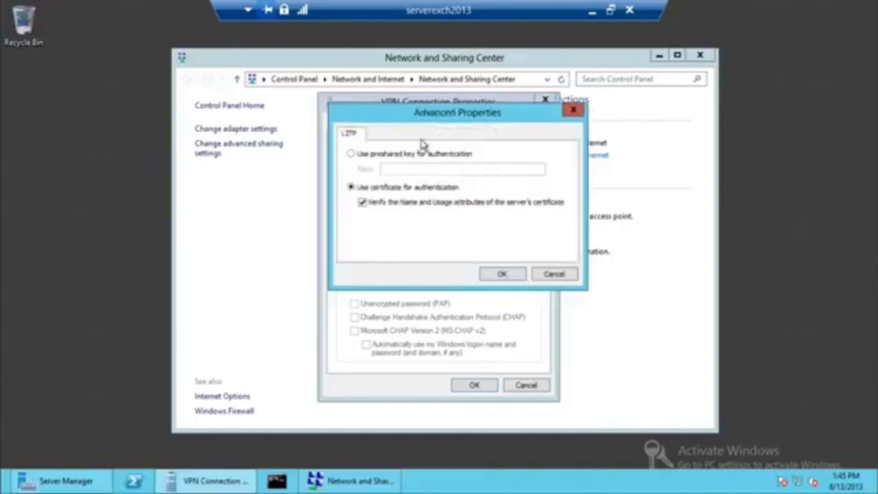
pyautogui.click(556, 274)
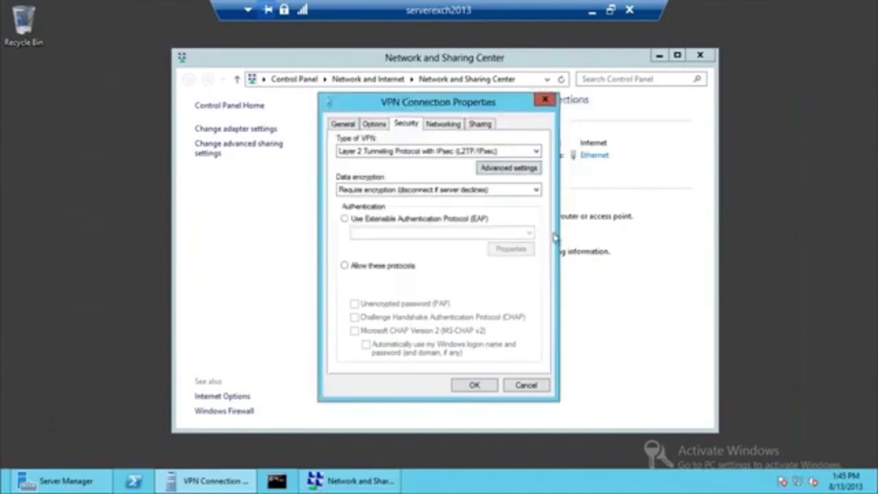
# Examine the VPN connection's Internet Protocol Version 4 properties, including the default gateway option in the advanced TCP/IP settings.
pyautogui.click(447, 125)
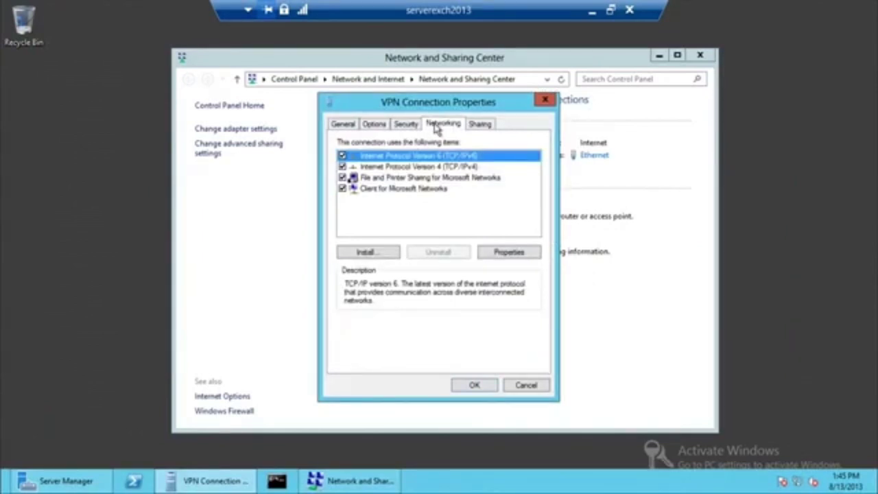
pyautogui.click(420, 169)
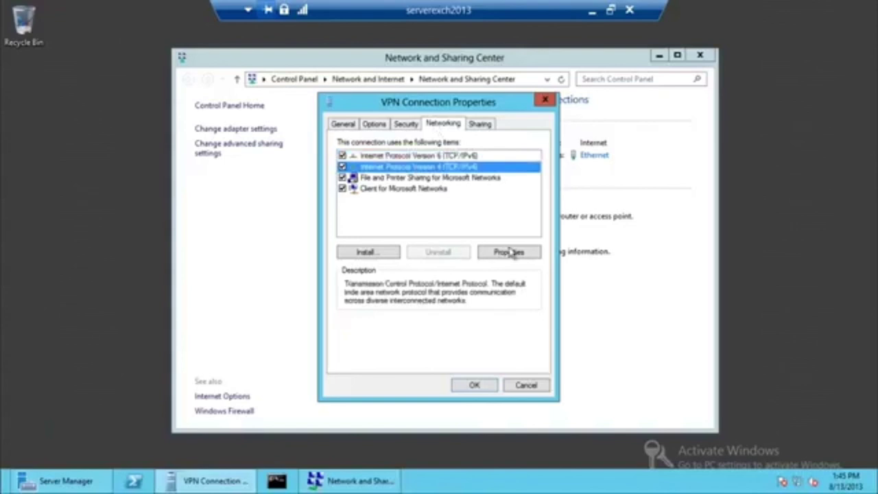
pyautogui.click(508, 252)
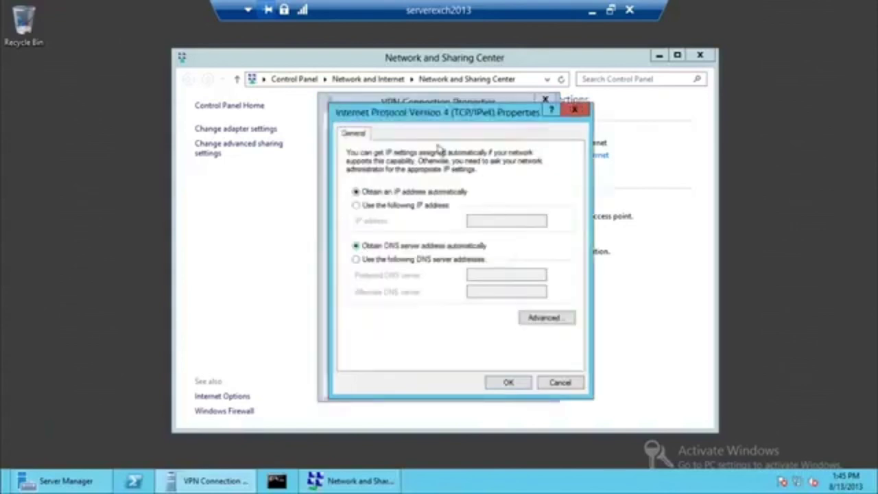
pyautogui.click(554, 317)
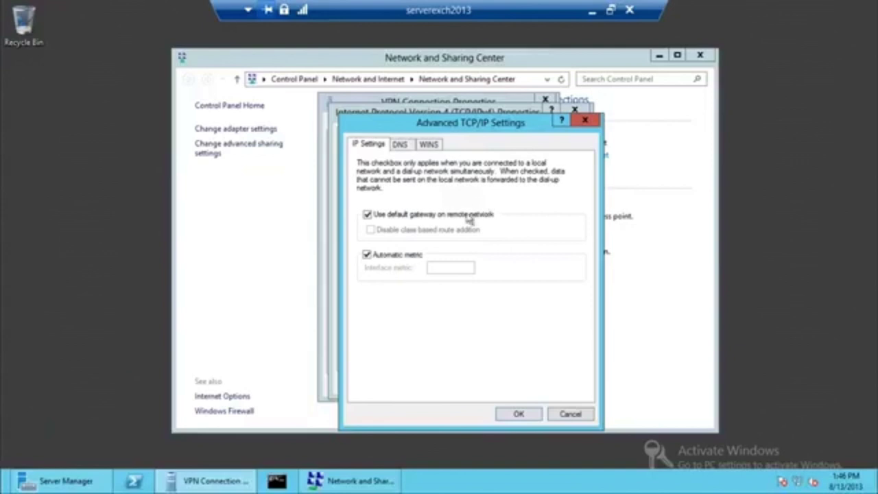
pyautogui.click(569, 414)
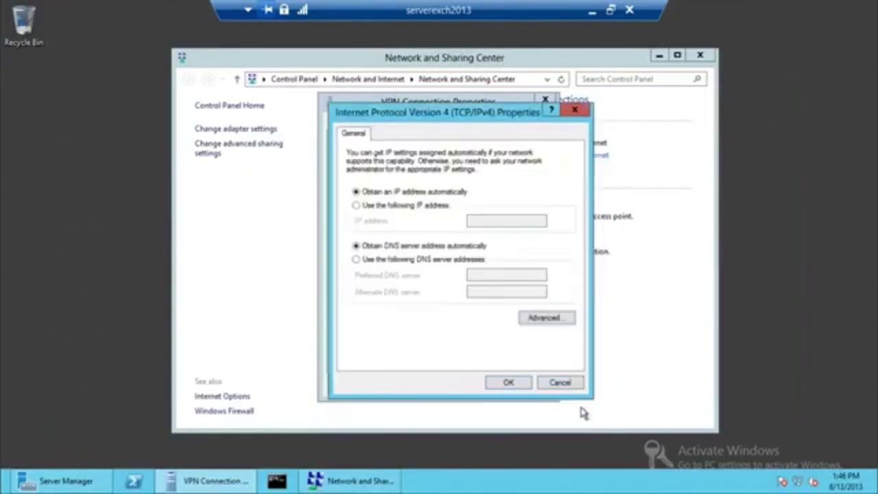
# Cancel the IPv4 and VPN connection properties without saving and close the Network and Sharing Center.
pyautogui.click(559, 382)
pyautogui.click(526, 386)
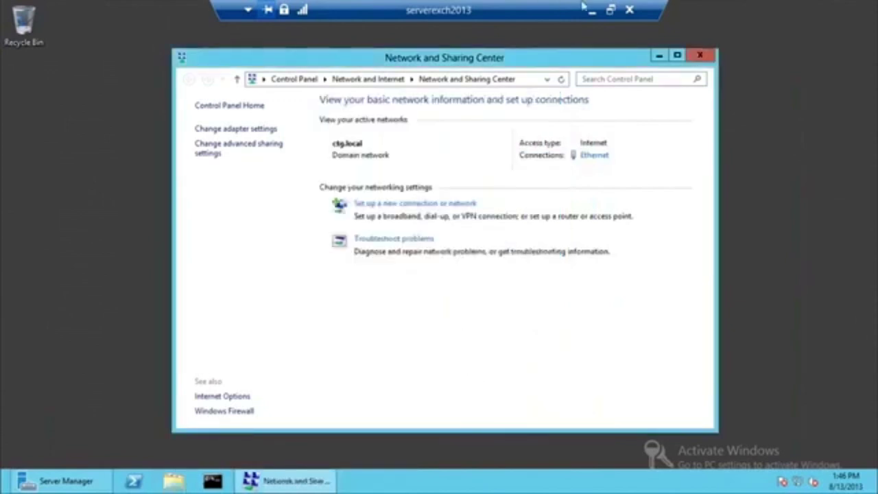
pyautogui.click(700, 56)
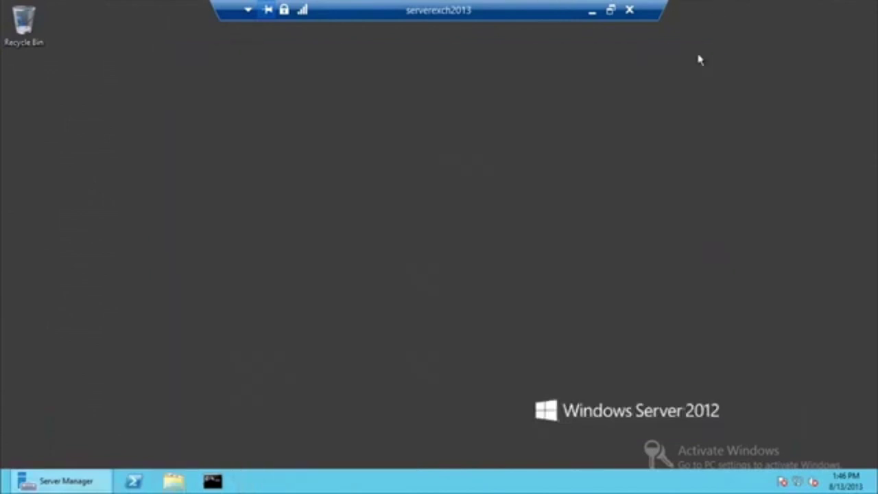